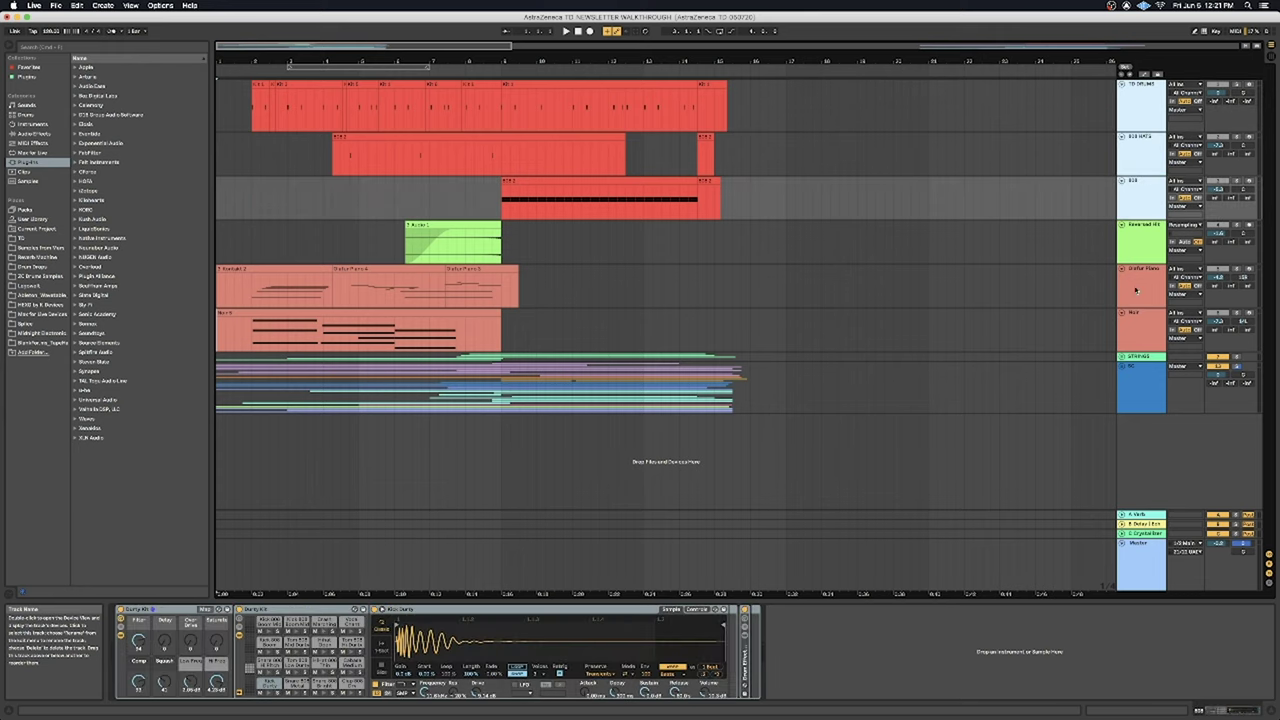
Select the Guitar Piano track header
left_click(1131, 286)
Add the Keys track to the selection, scroll down, and open its Kontakt window
left_click(1131, 319, "shift")
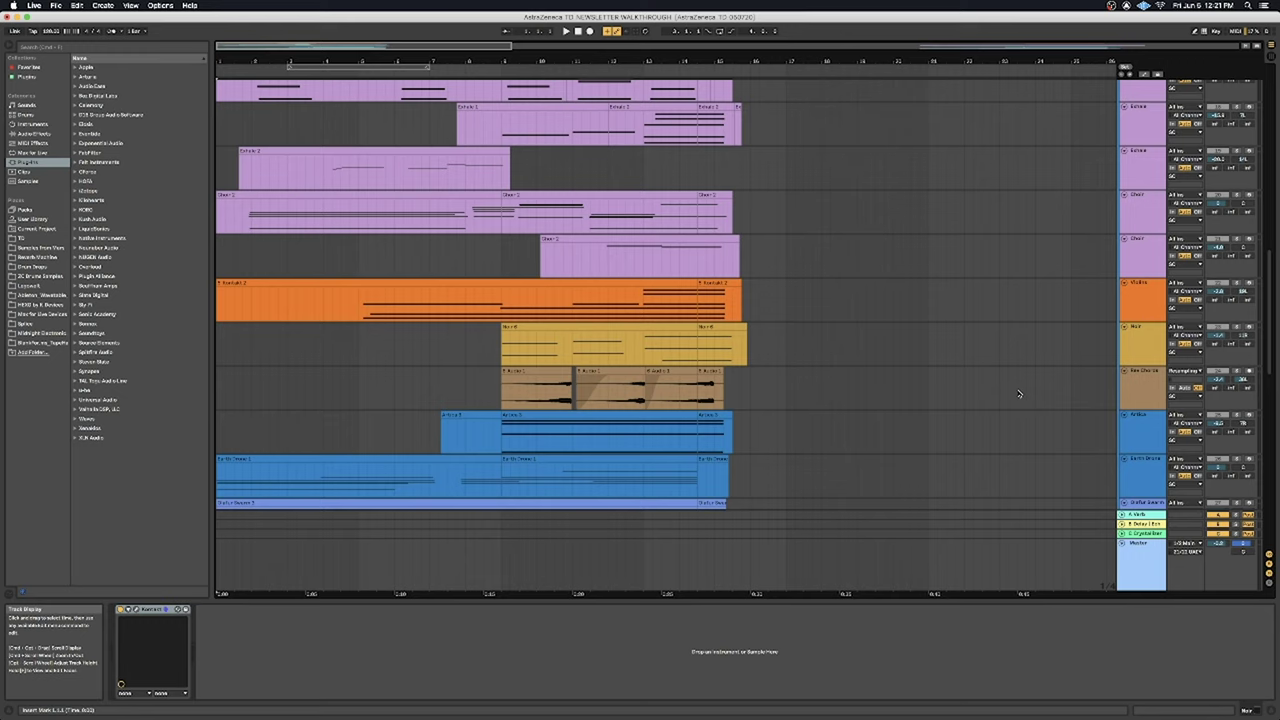
scroll(1019, 393, "down", 1)
scroll(1019, 393, "down", 10)
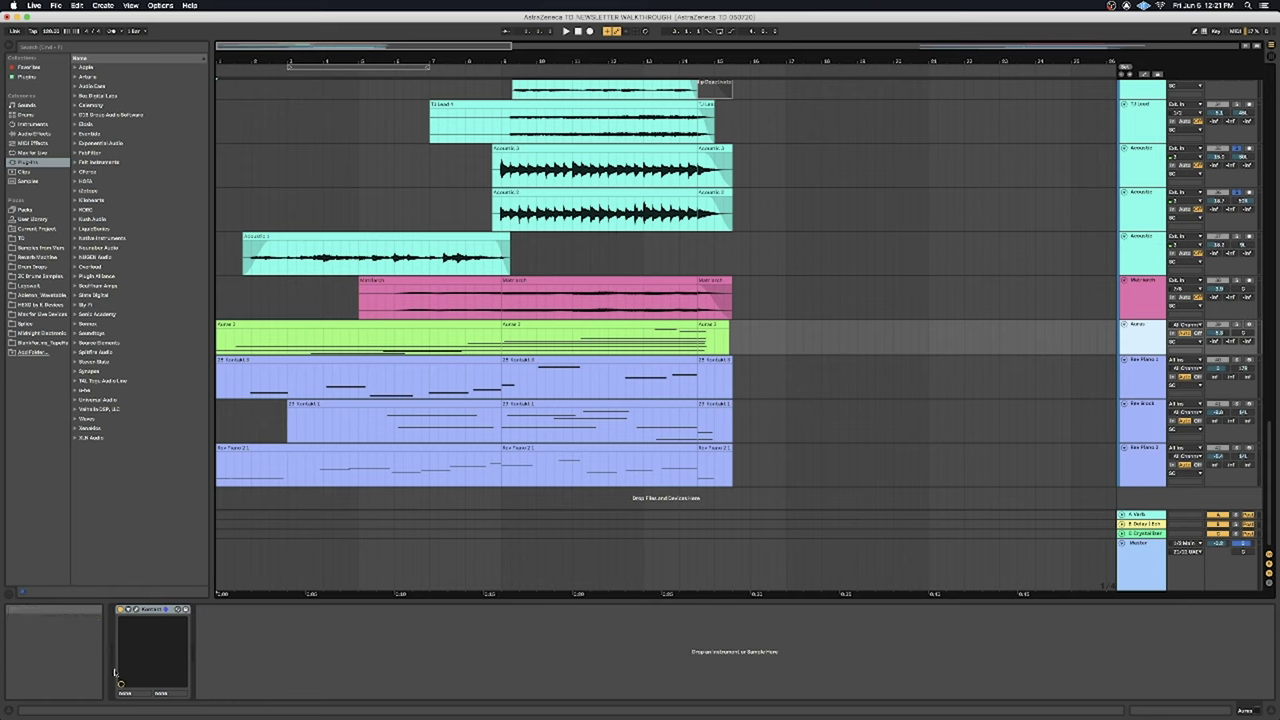
left_click(137, 610)
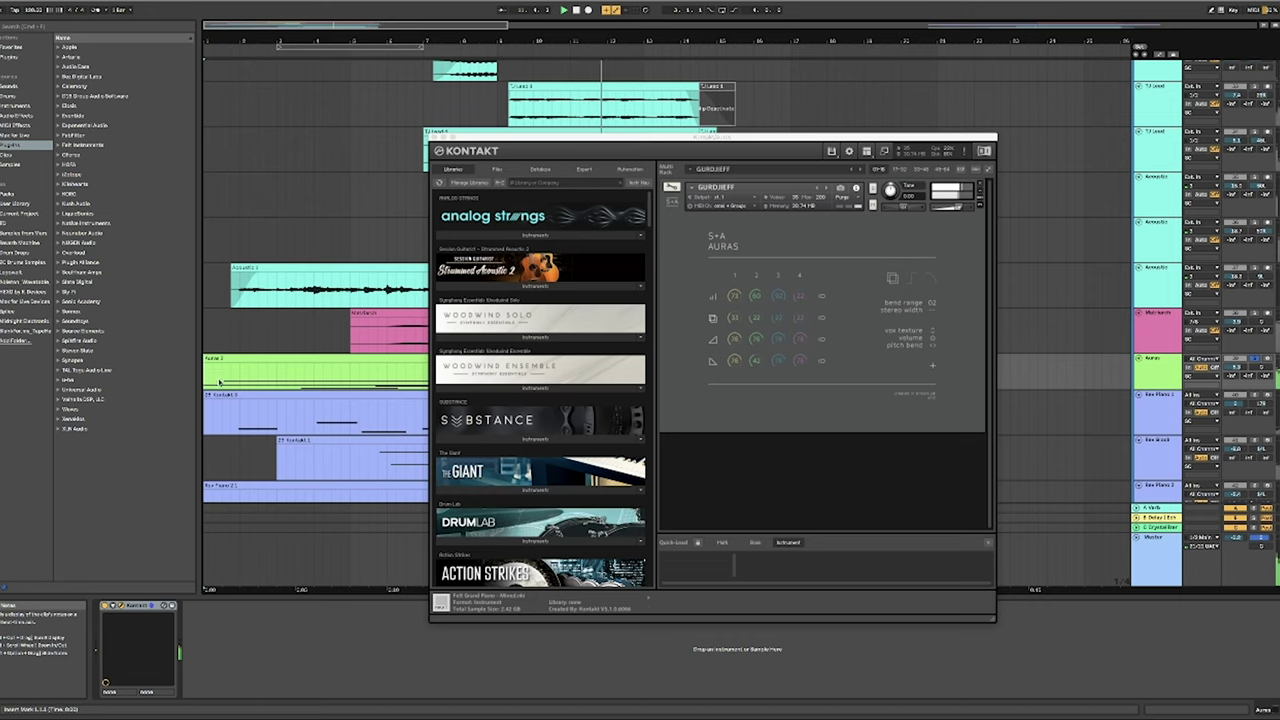
Close the Kontakt window, then reopen Kontakt on the REV Instruments track
left_click(435, 137)
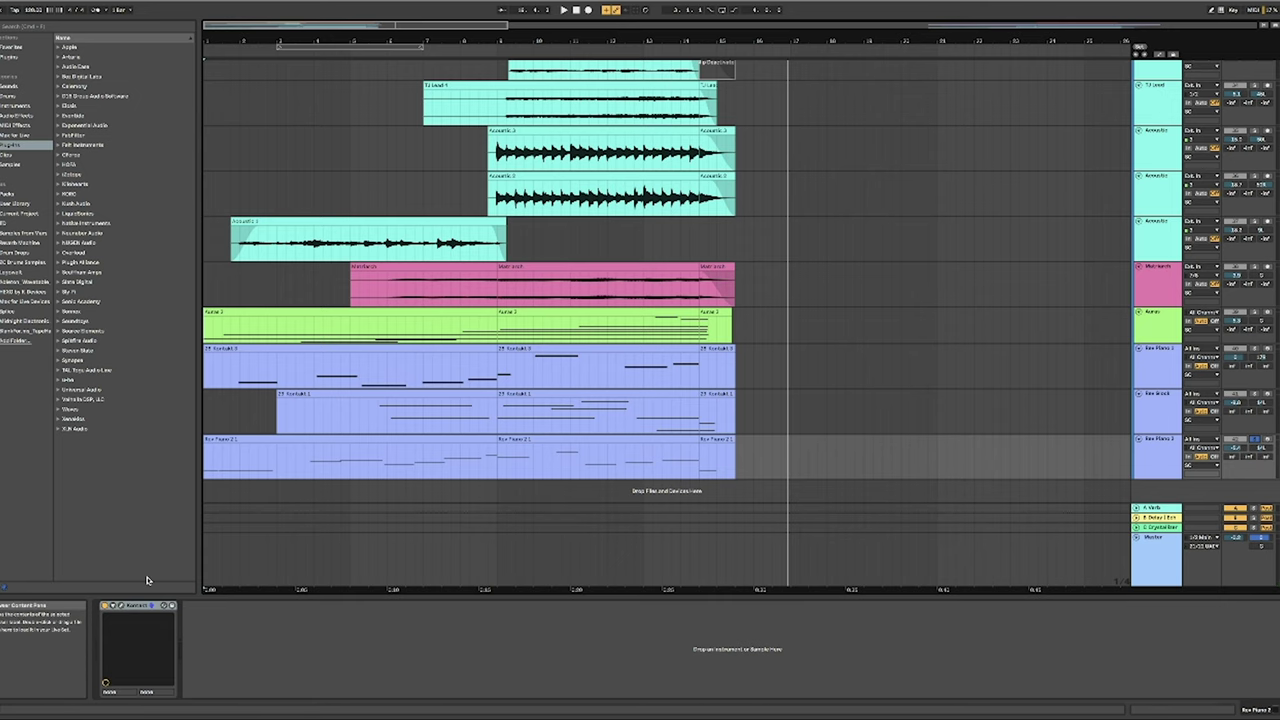
left_click(119, 608)
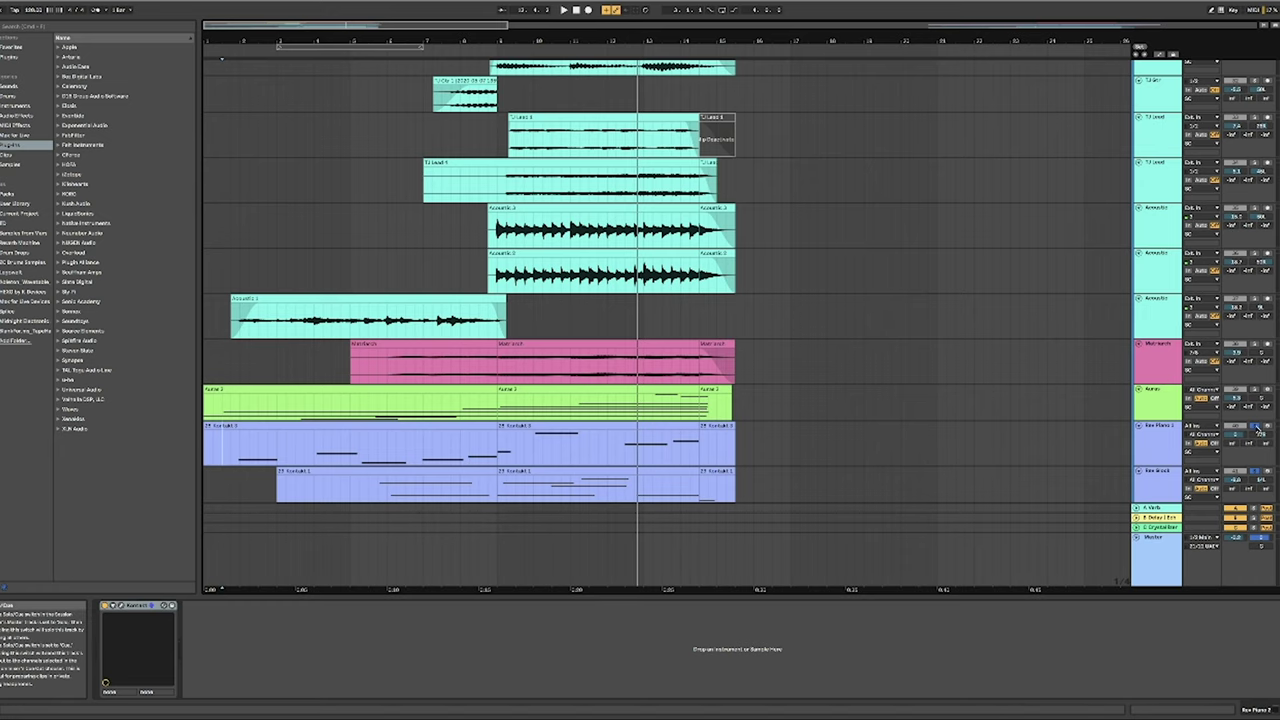
Undo with Ctrl+Z to restore the deleted Rex Piano track, then scroll back up
key("ctrl+z")
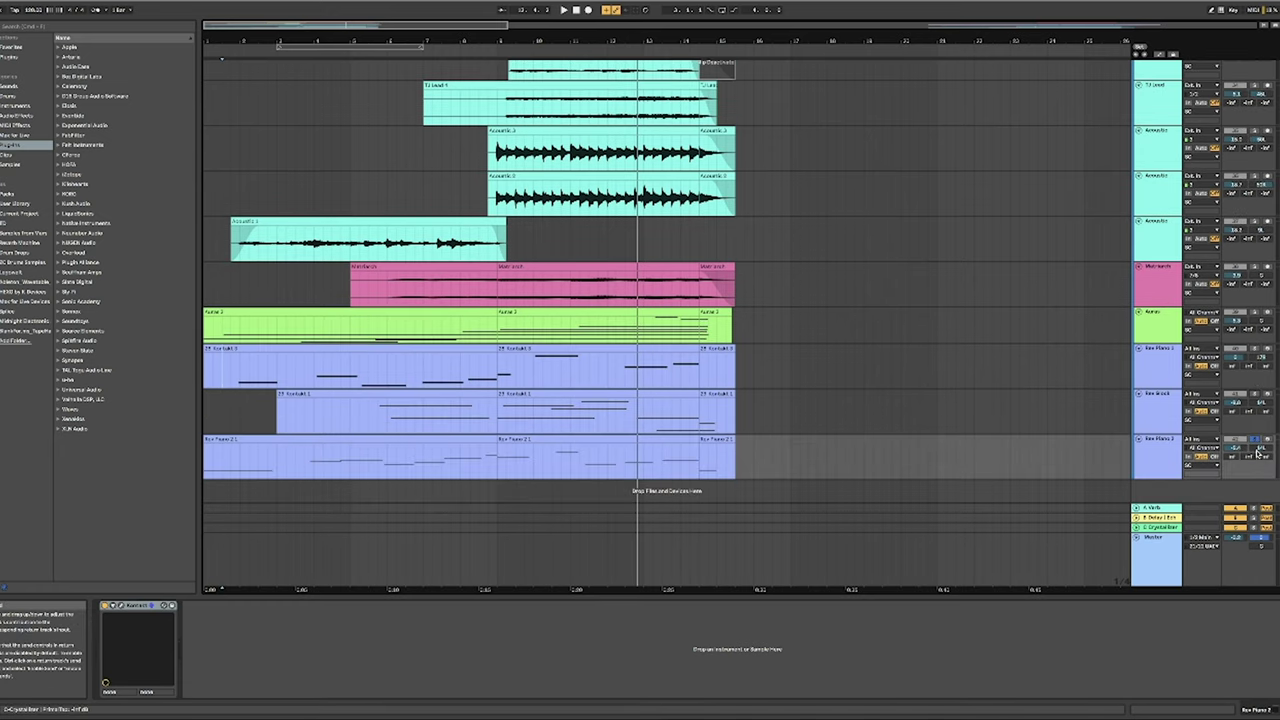
scroll(1165, 393, "up", 15)
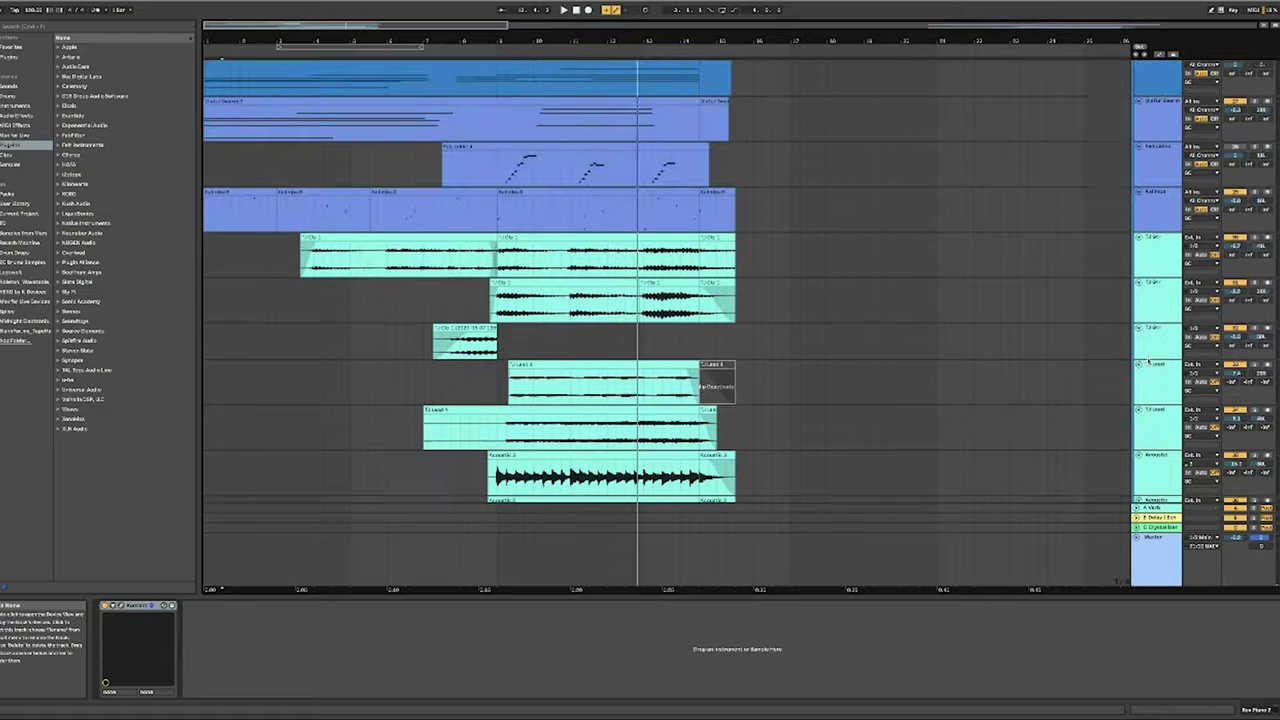
Scroll up to the red drum, piano and strings tracks at the top
scroll(1148, 362, "up", 10)
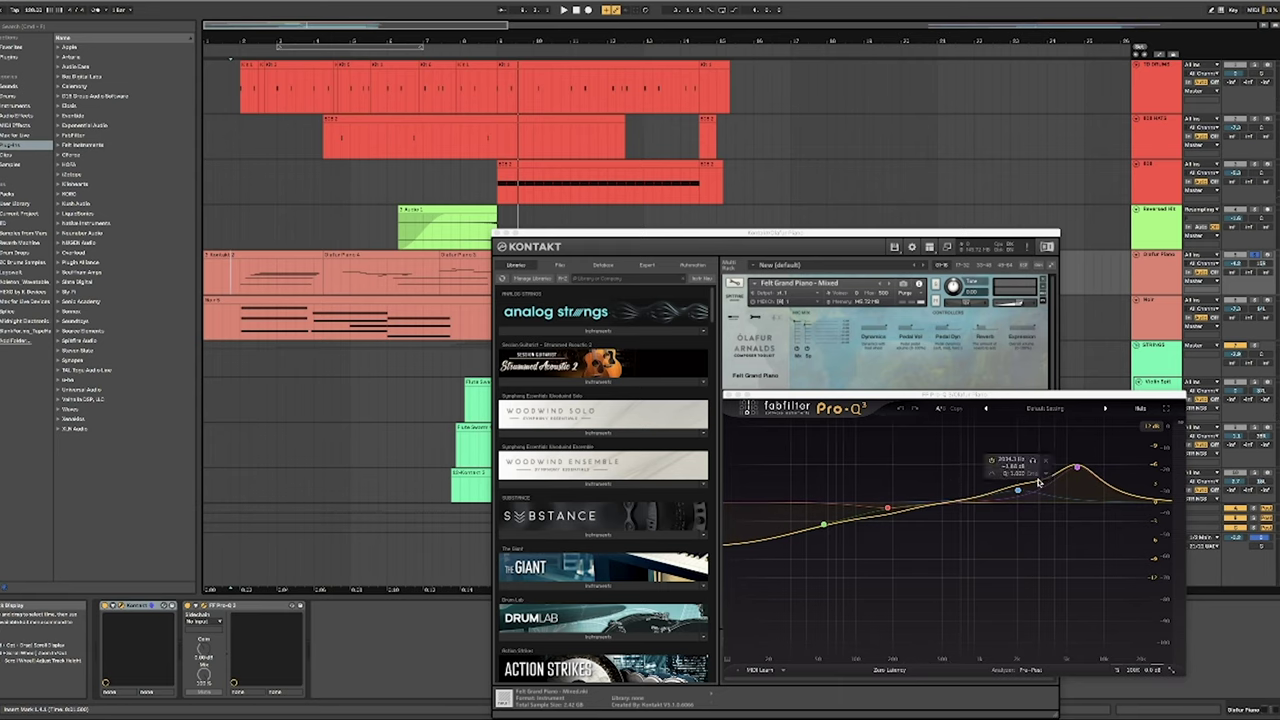
mouse_move(1090, 478)
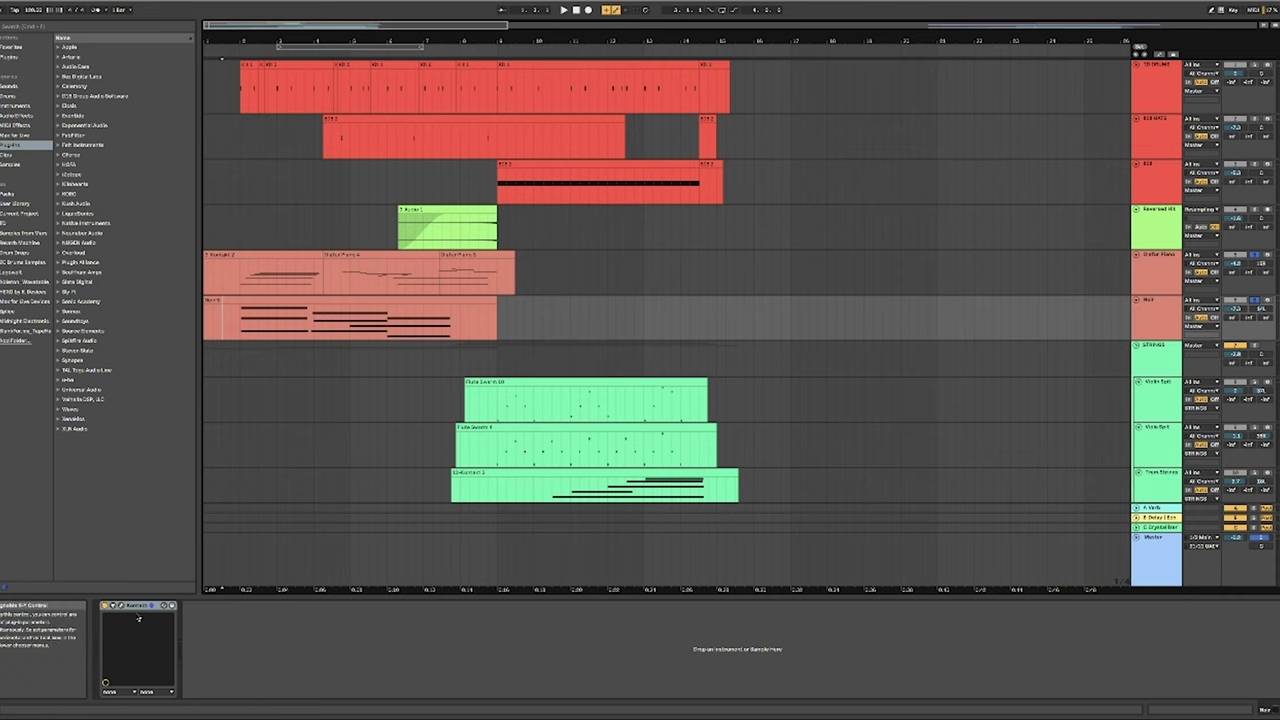
left_click(123, 609)
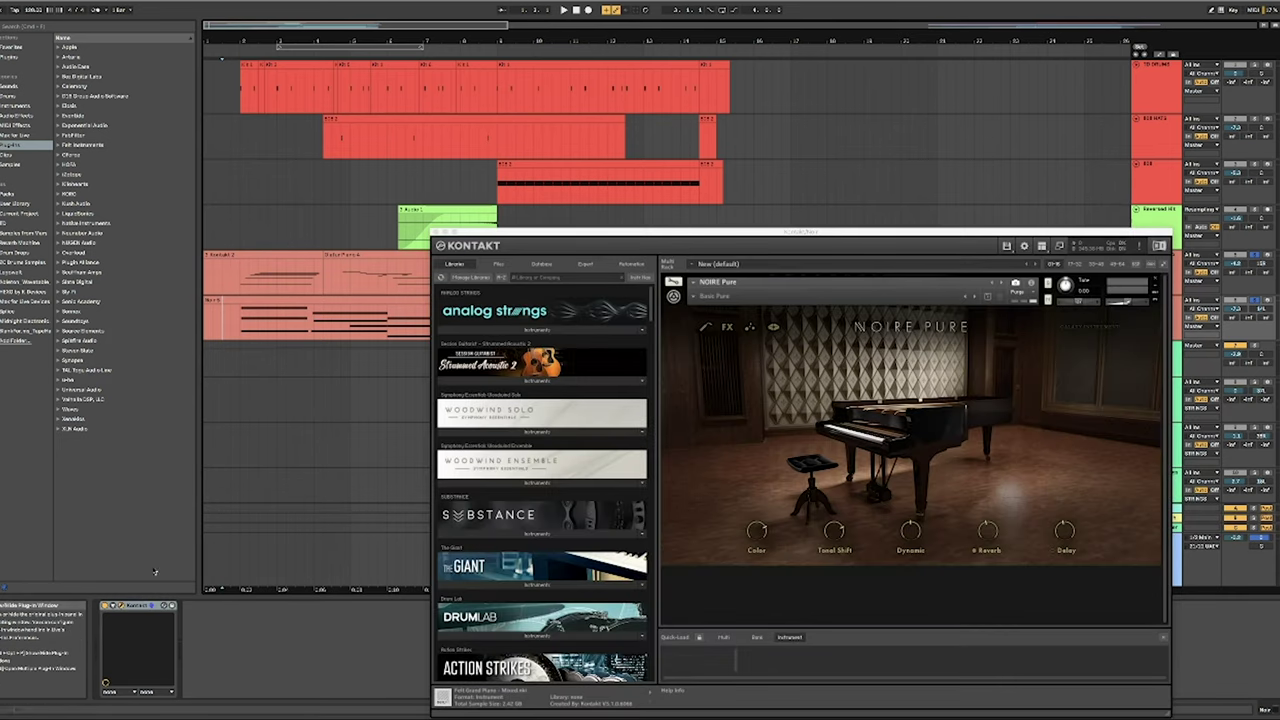
left_click_drag(799, 233, 798, 205)
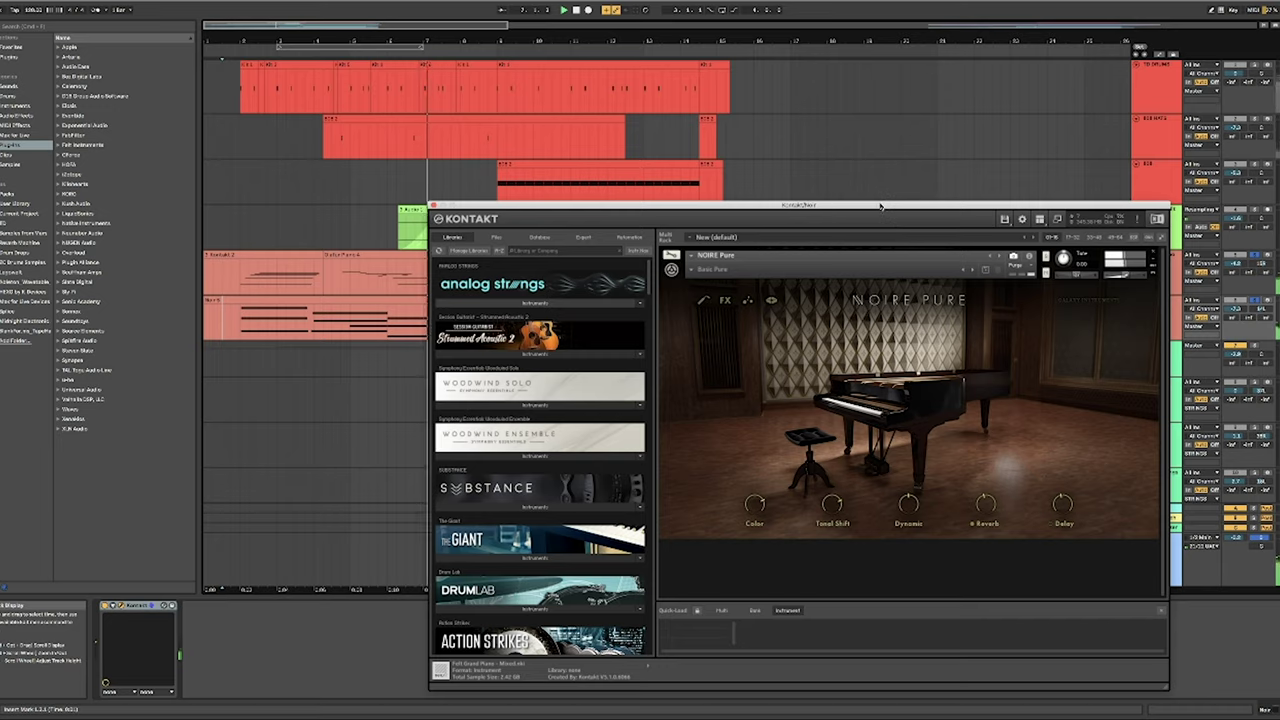
left_click_drag(881, 206, 1083, 239)
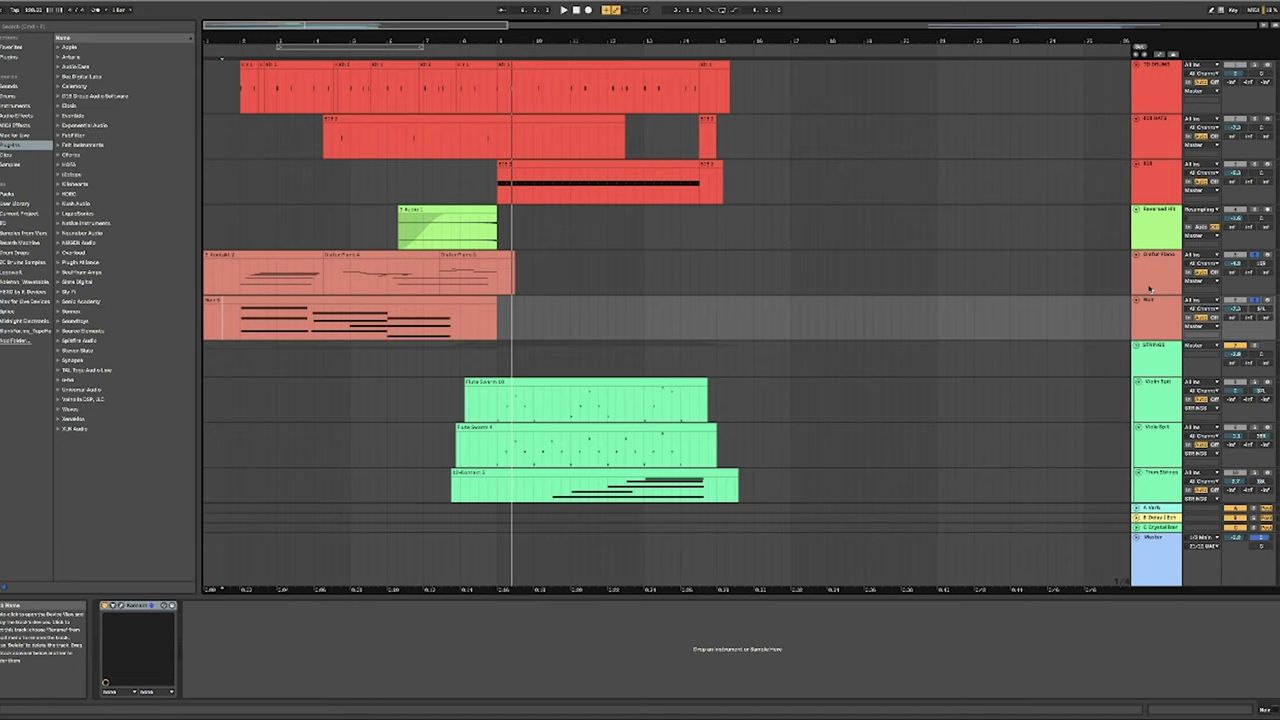
scroll(1149, 289, "down", 20)
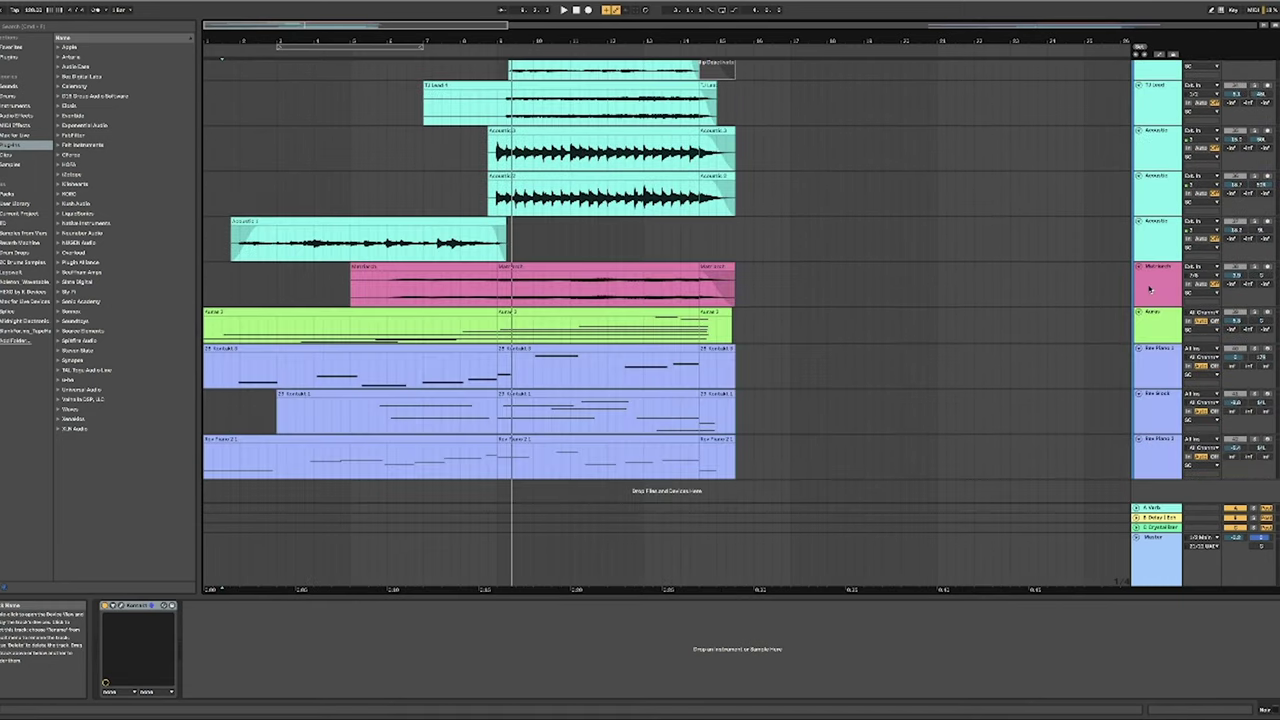
left_click(1163, 319)
left_click(1162, 457)
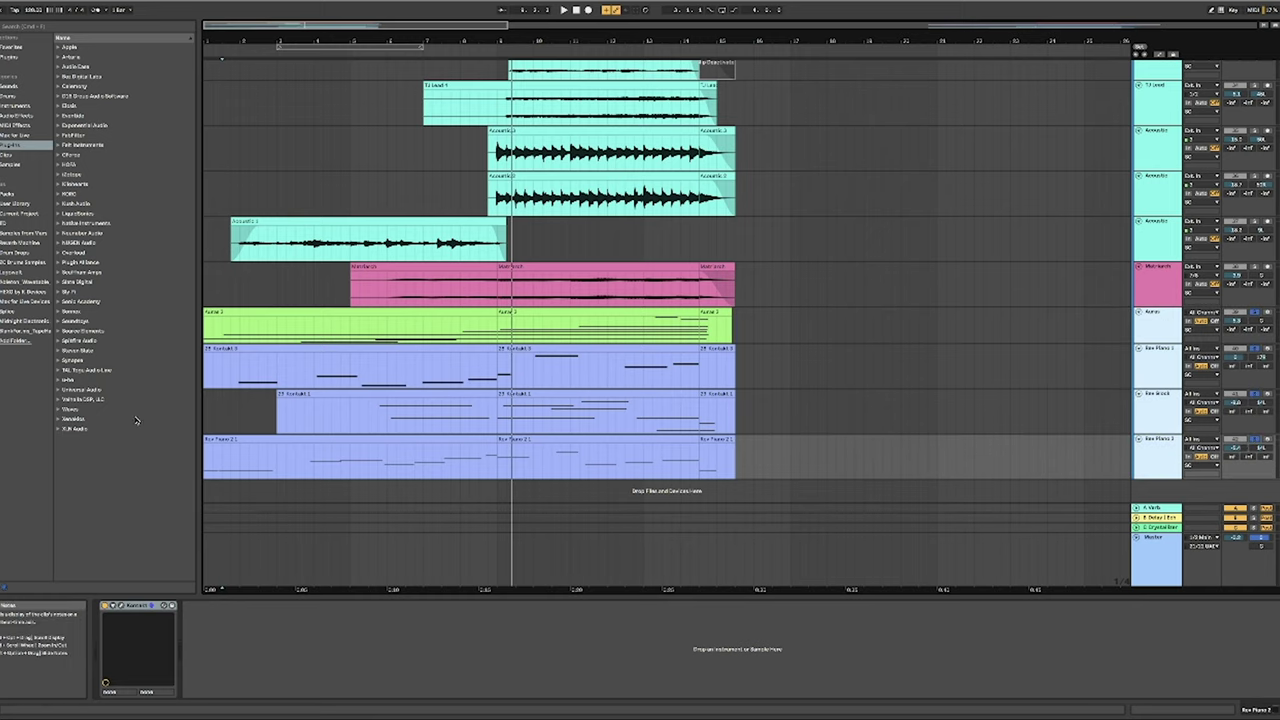
left_click(207, 428)
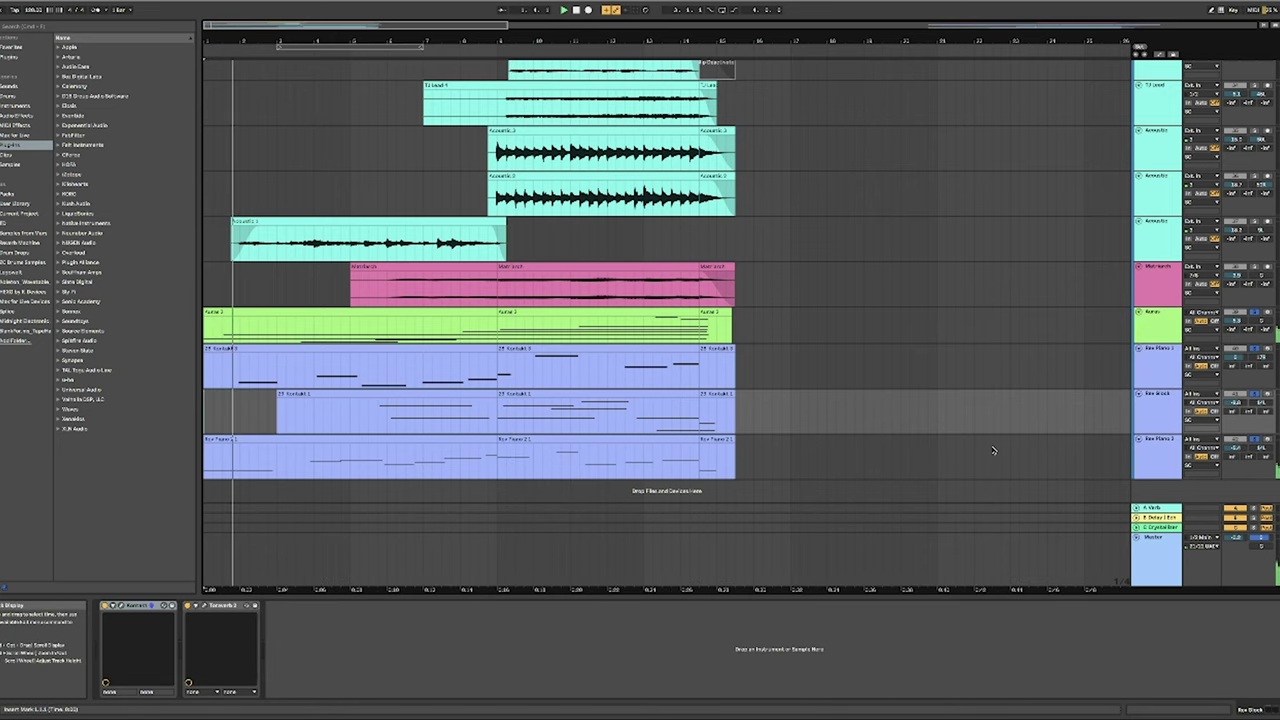
scroll(993, 451, "up", 1)
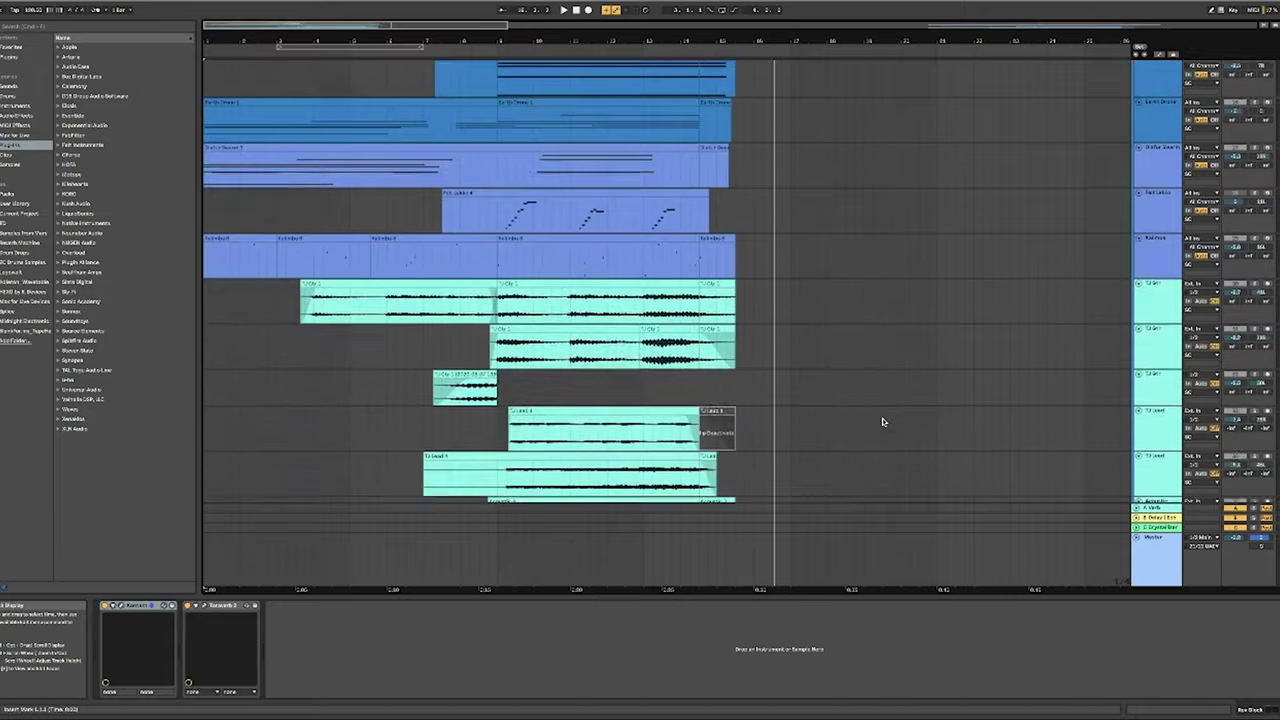
scroll(882, 421, "down", 5)
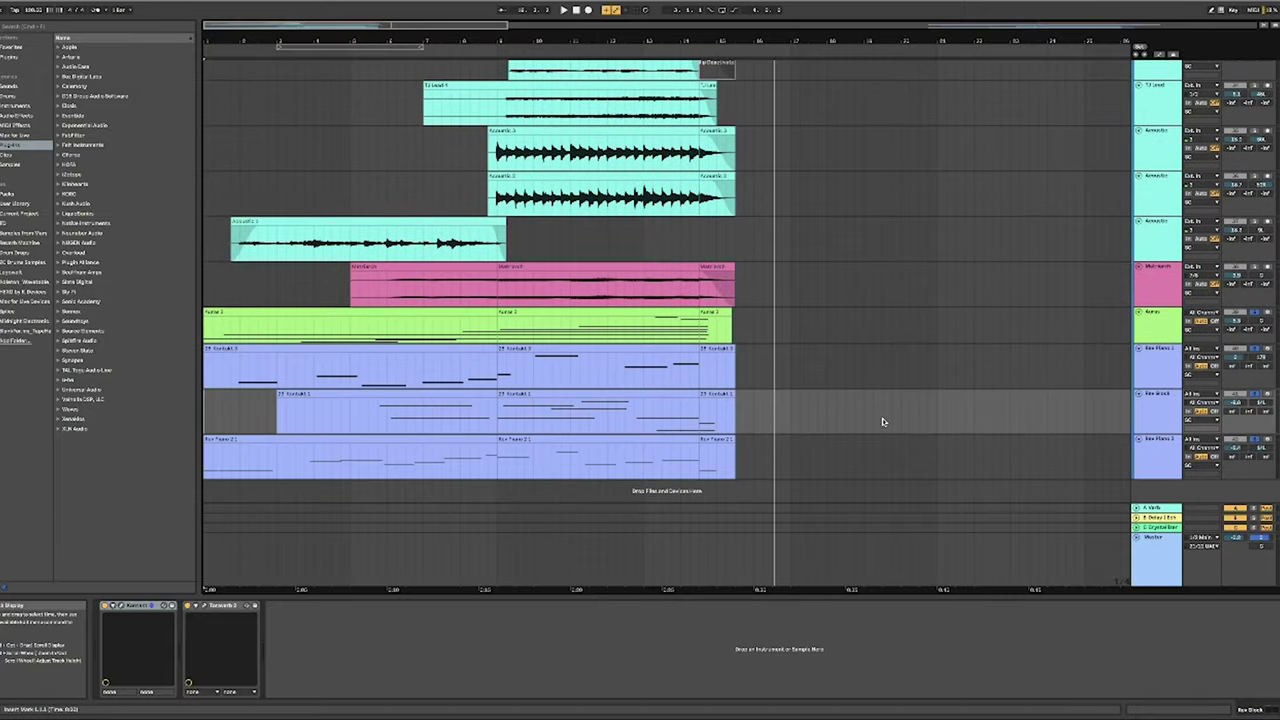
left_click(1162, 461)
left_click(1164, 328)
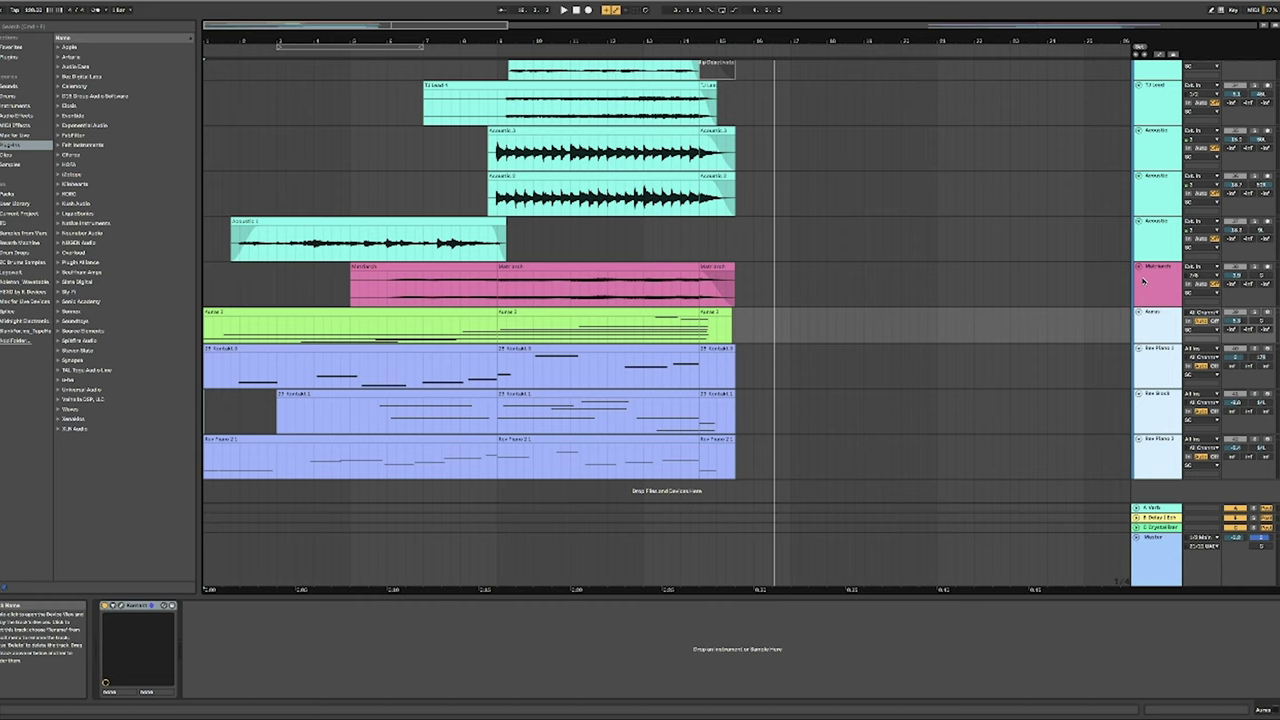
scroll(1143, 281, "up", 15)
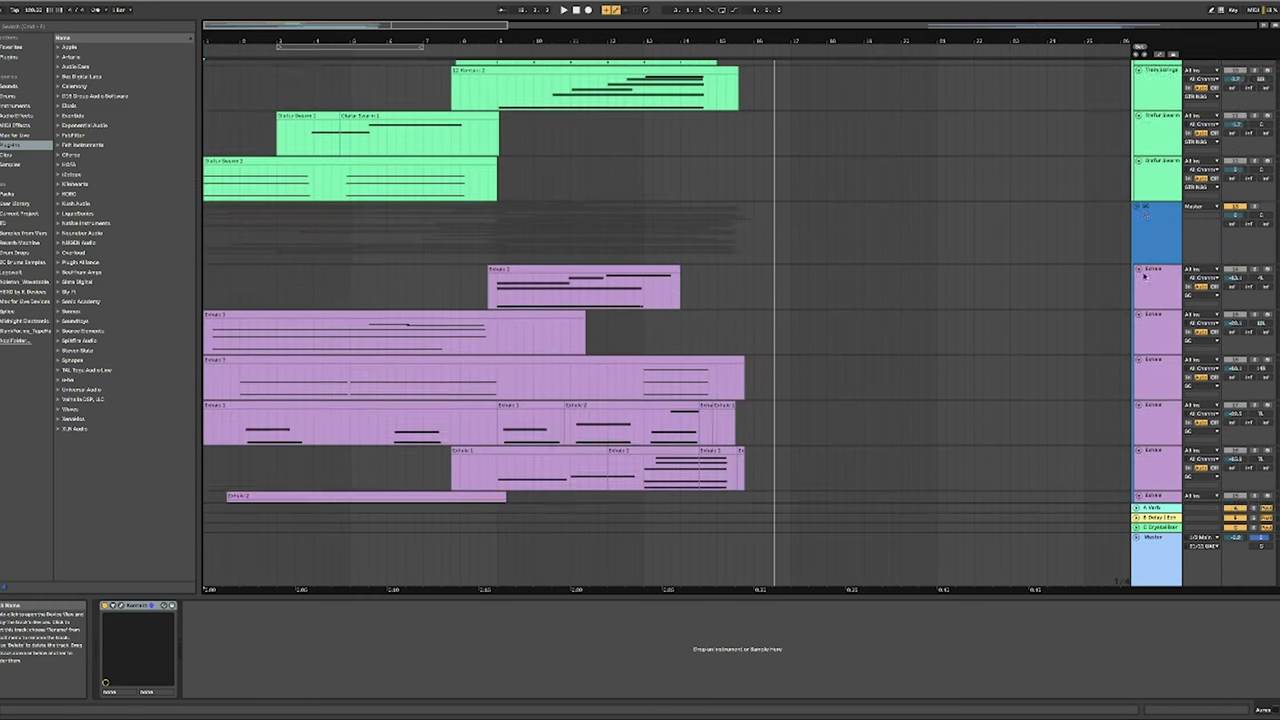
scroll(1145, 276, "up", 8)
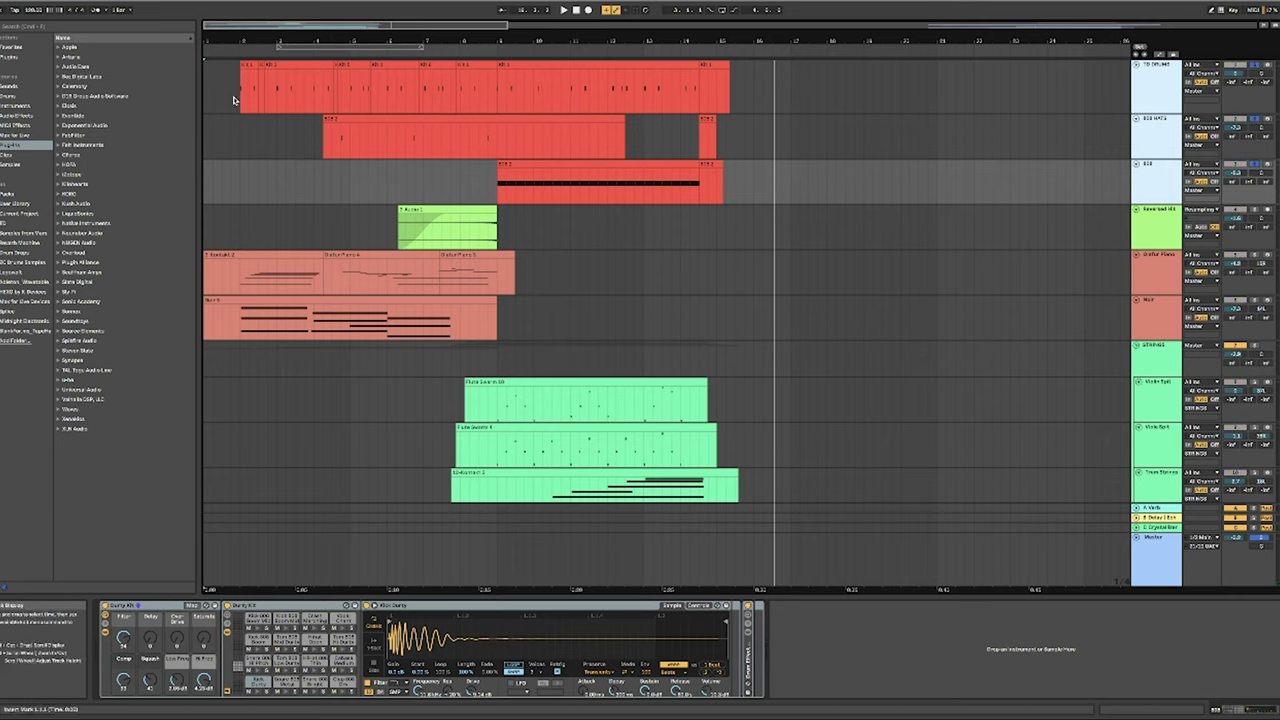
left_click(233, 100)
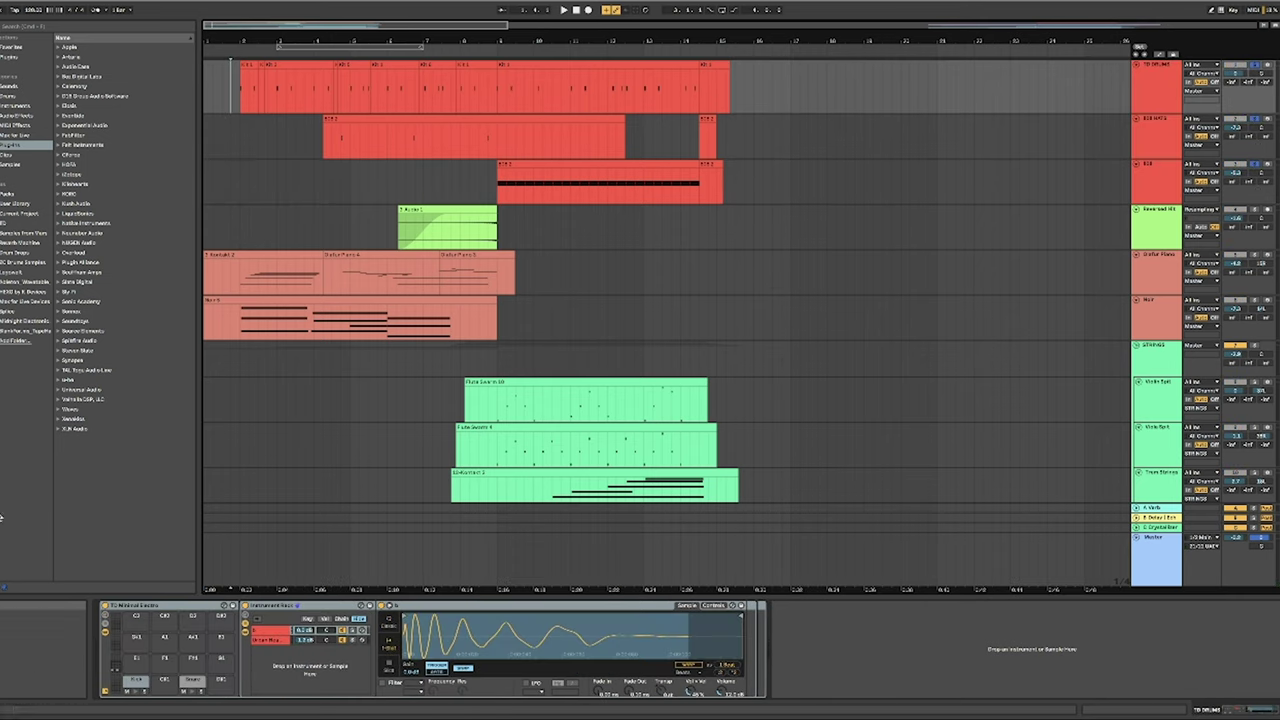
left_click(158, 610)
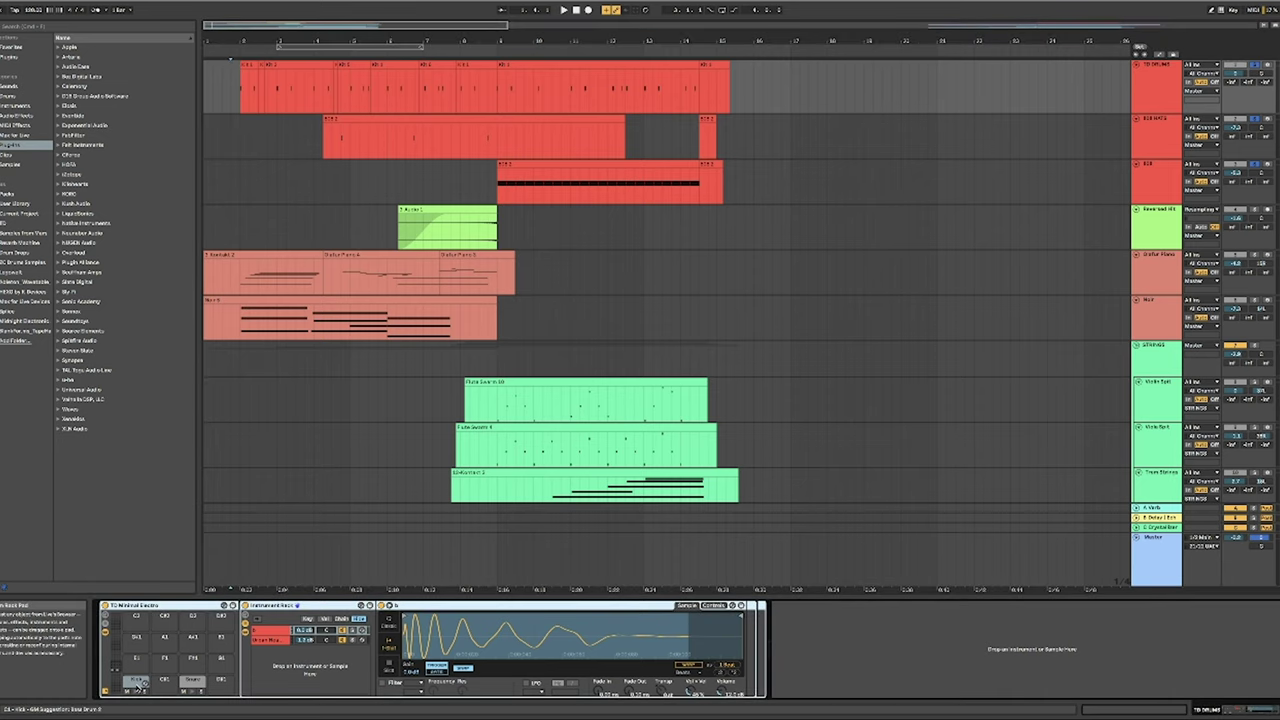
left_click(140, 683)
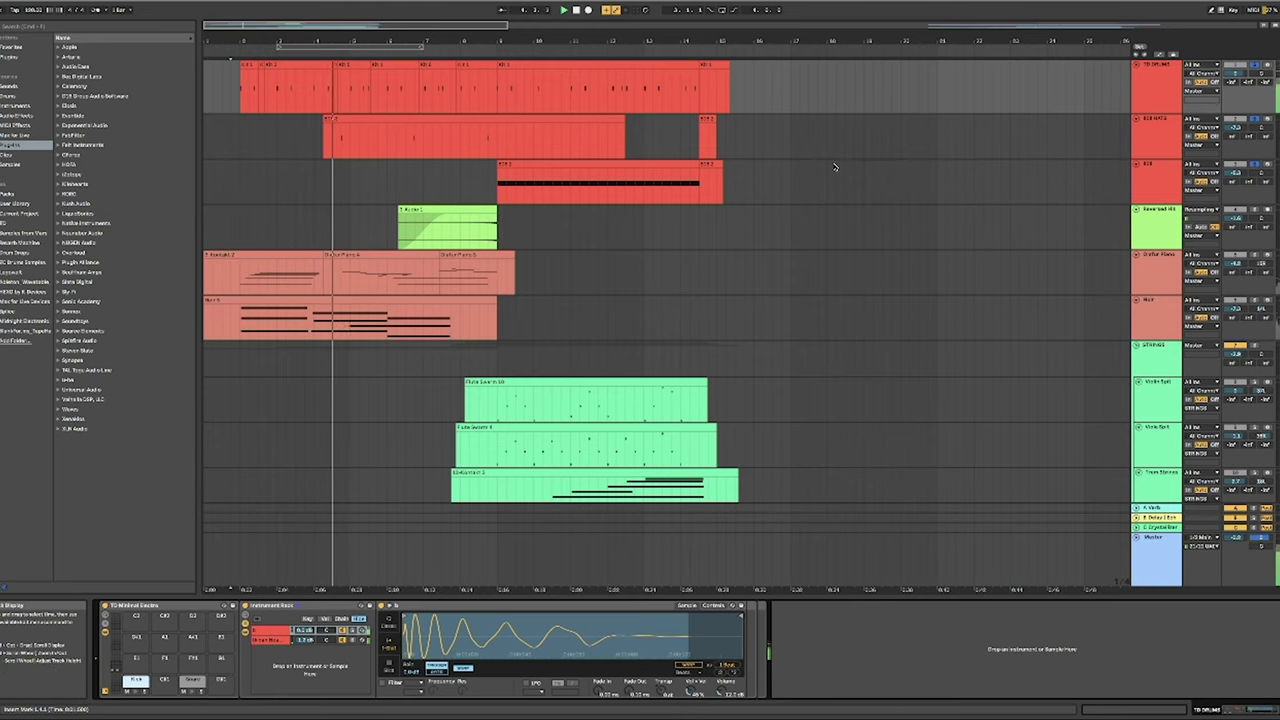
left_click(1120, 150)
left_click(747, 606)
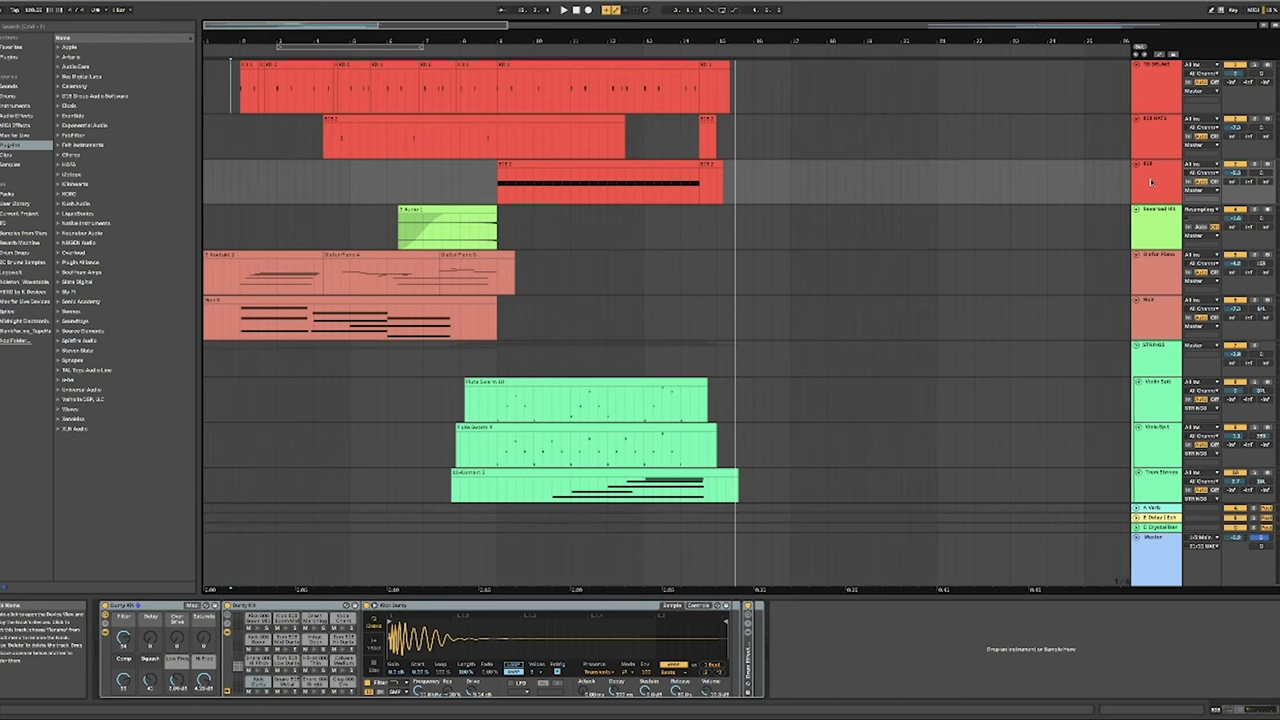
left_click(1163, 88)
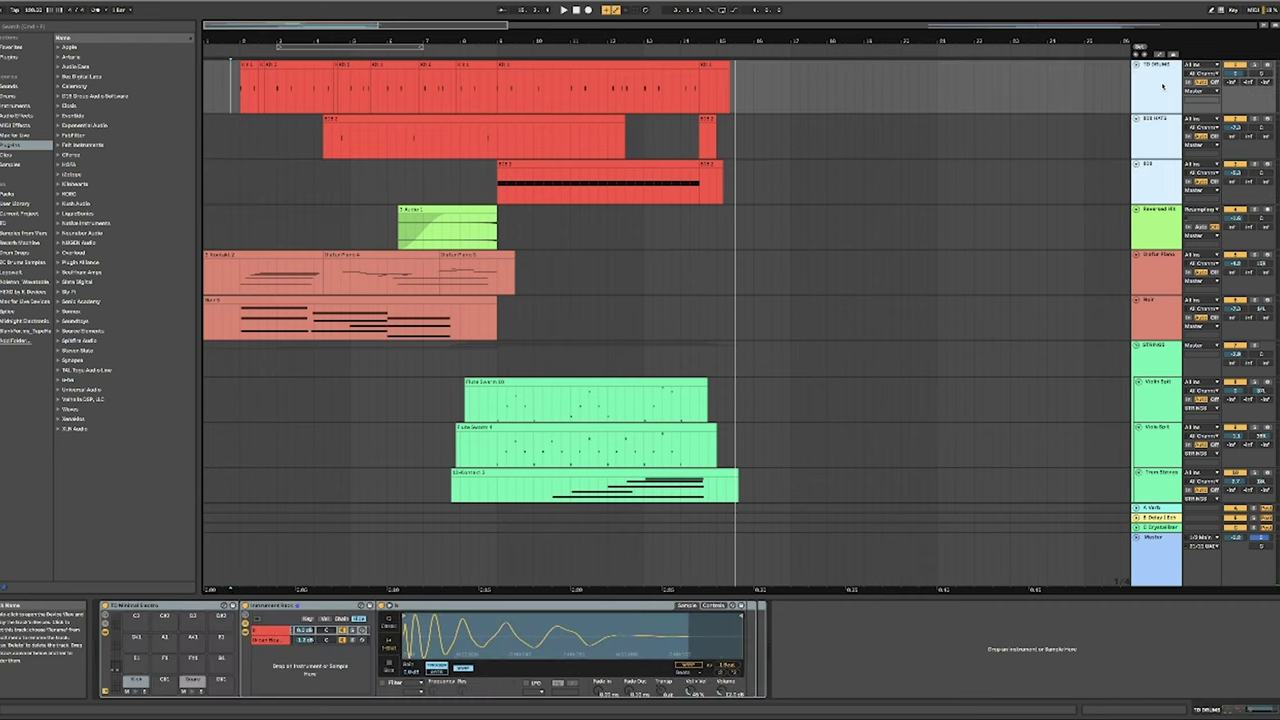
left_click(1255, 257)
scroll(1200, 387, "down", 15)
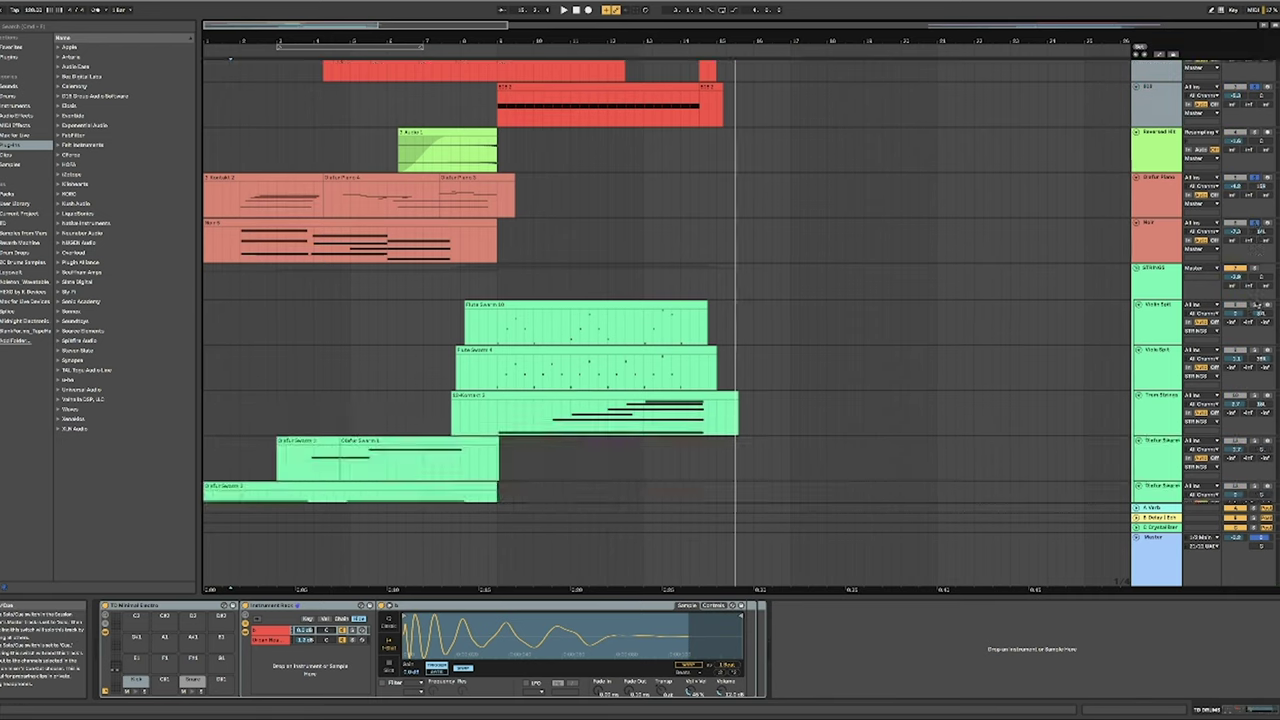
scroll(1200, 390, "down", 2)
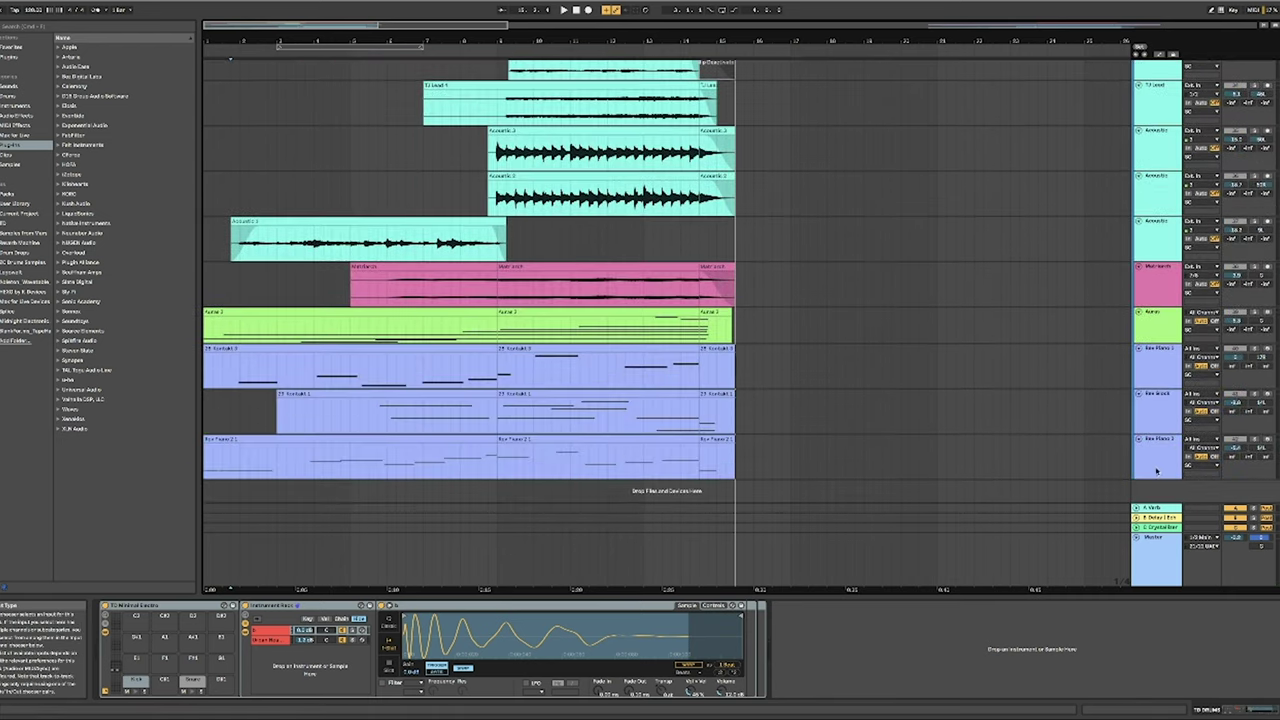
left_click(1160, 440)
left_click(1157, 340)
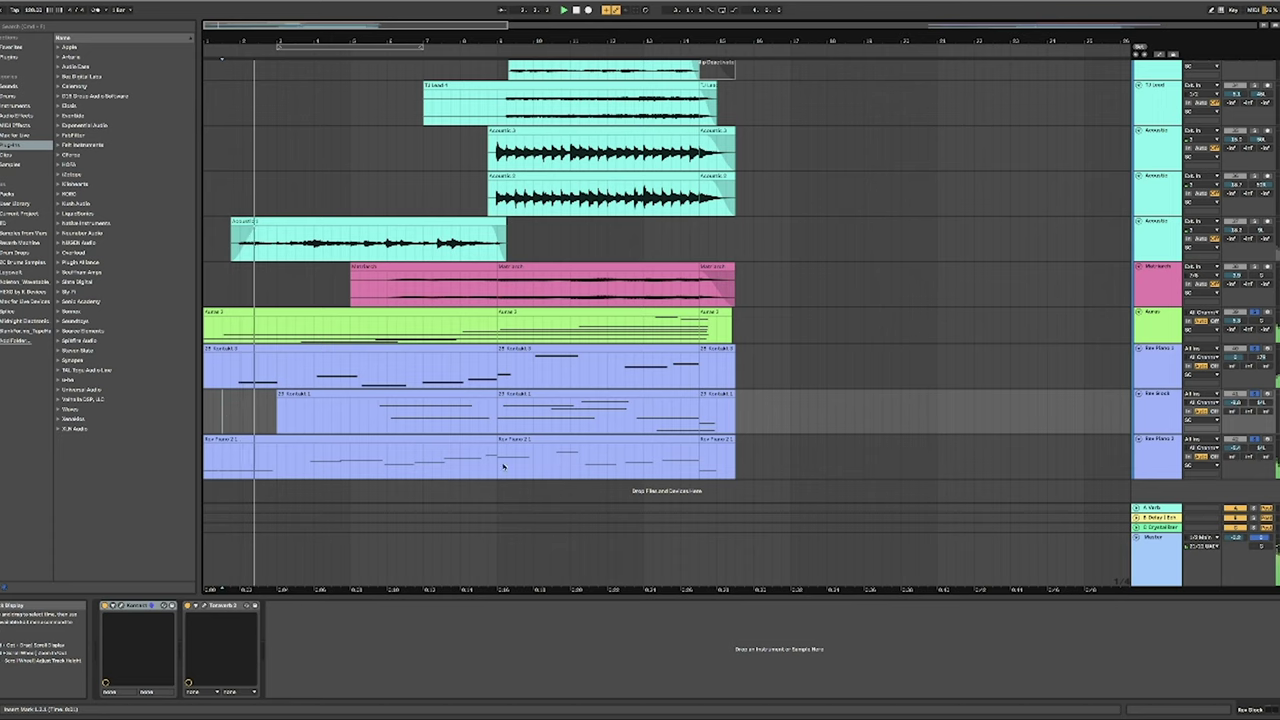
scroll(970, 466, "up", 4)
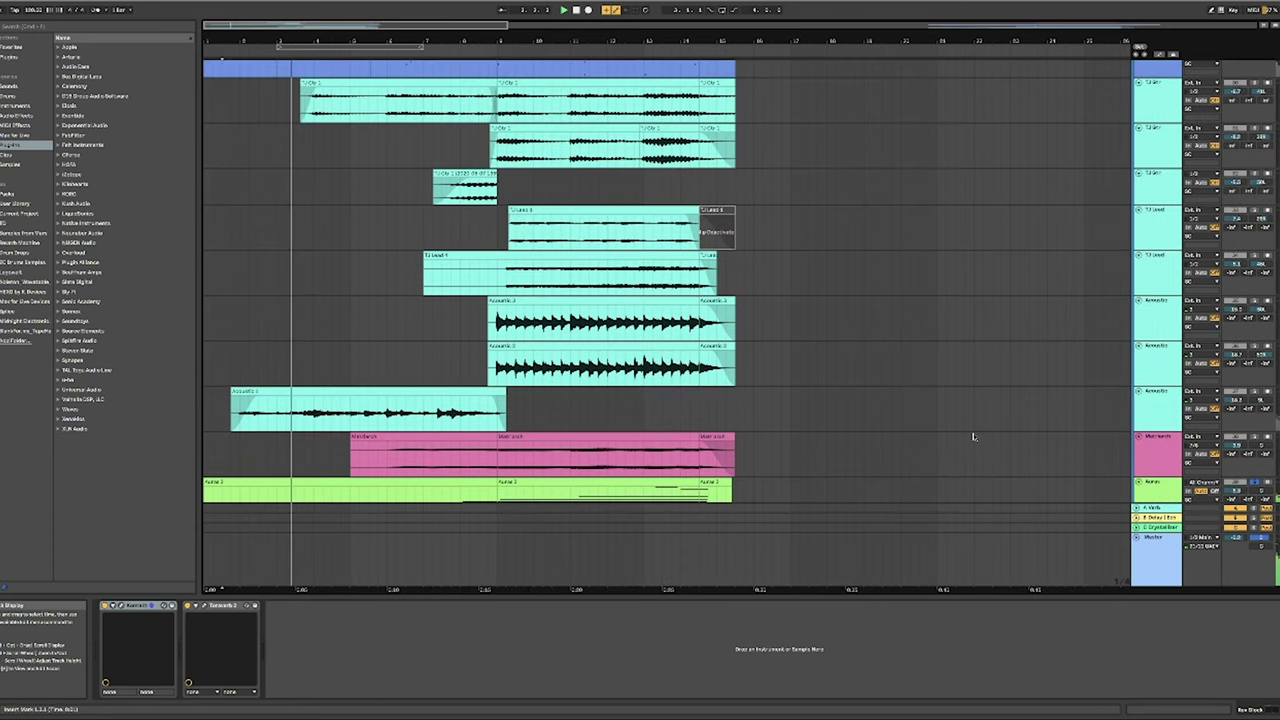
scroll(972, 432, "up", 20)
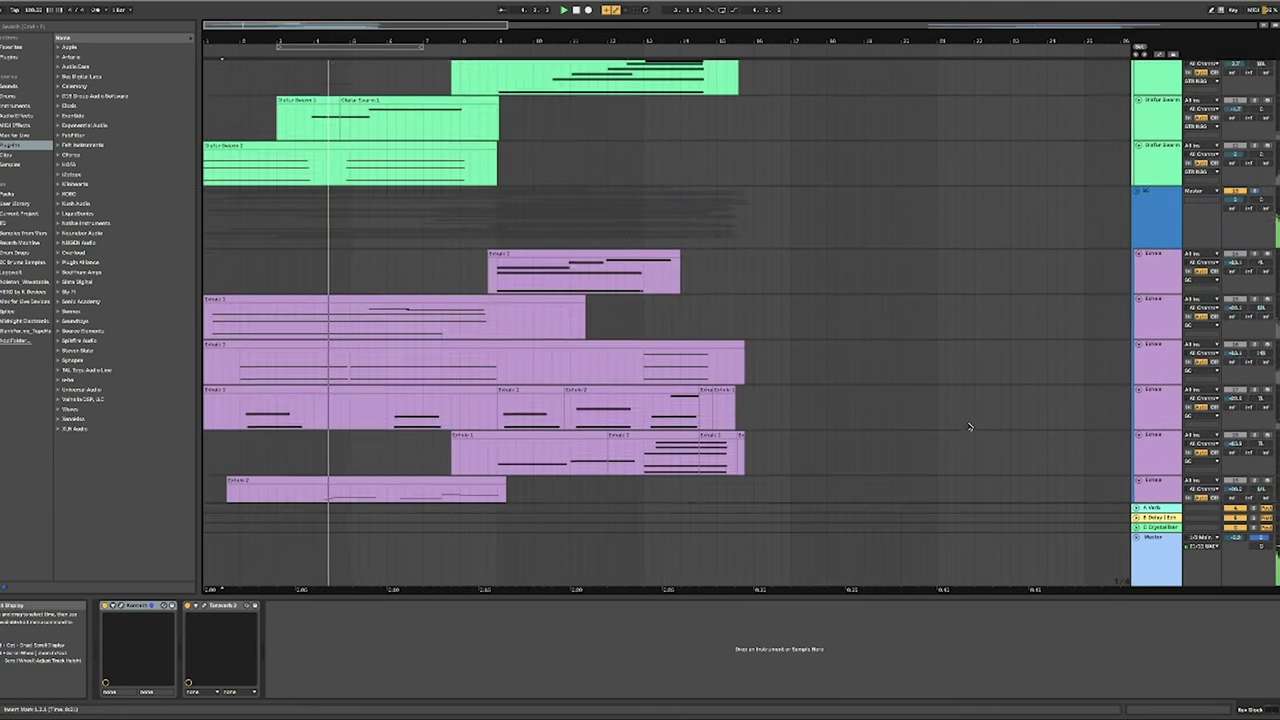
scroll(591, 357, "up", 10)
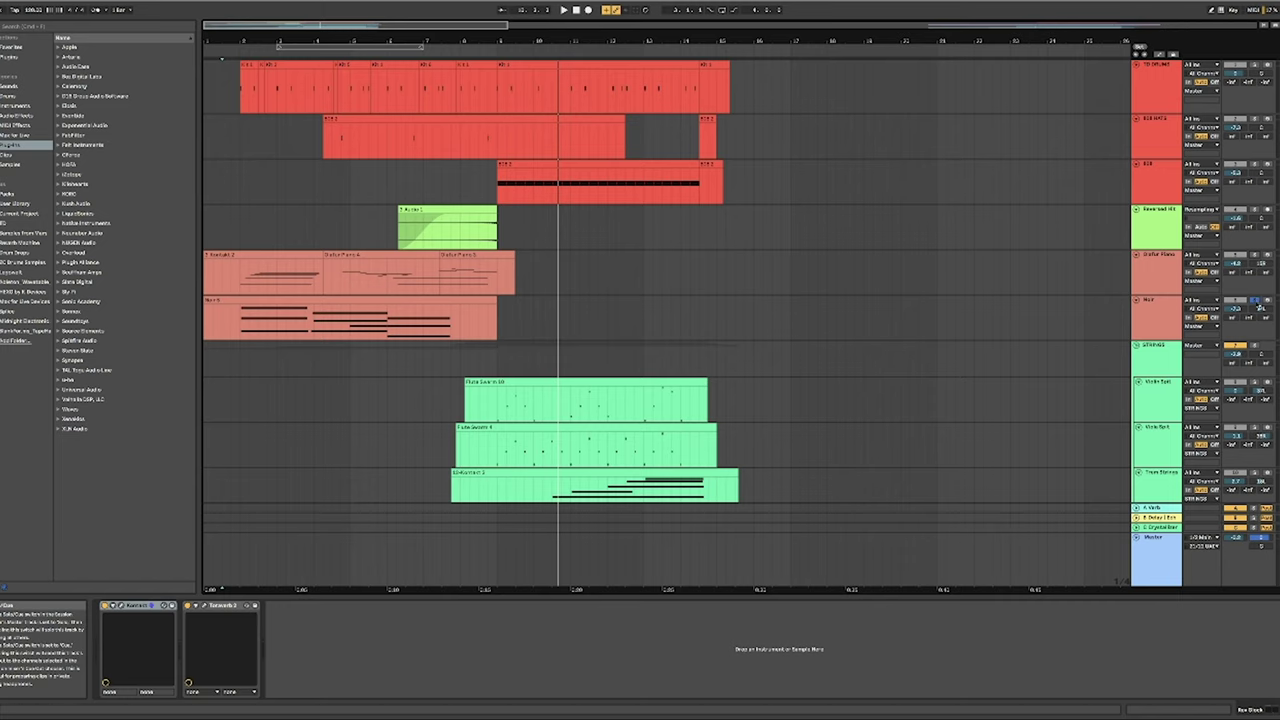
Scroll through the strings tracks and select the Reversed Hit track
scroll(666, 282, "down", 10)
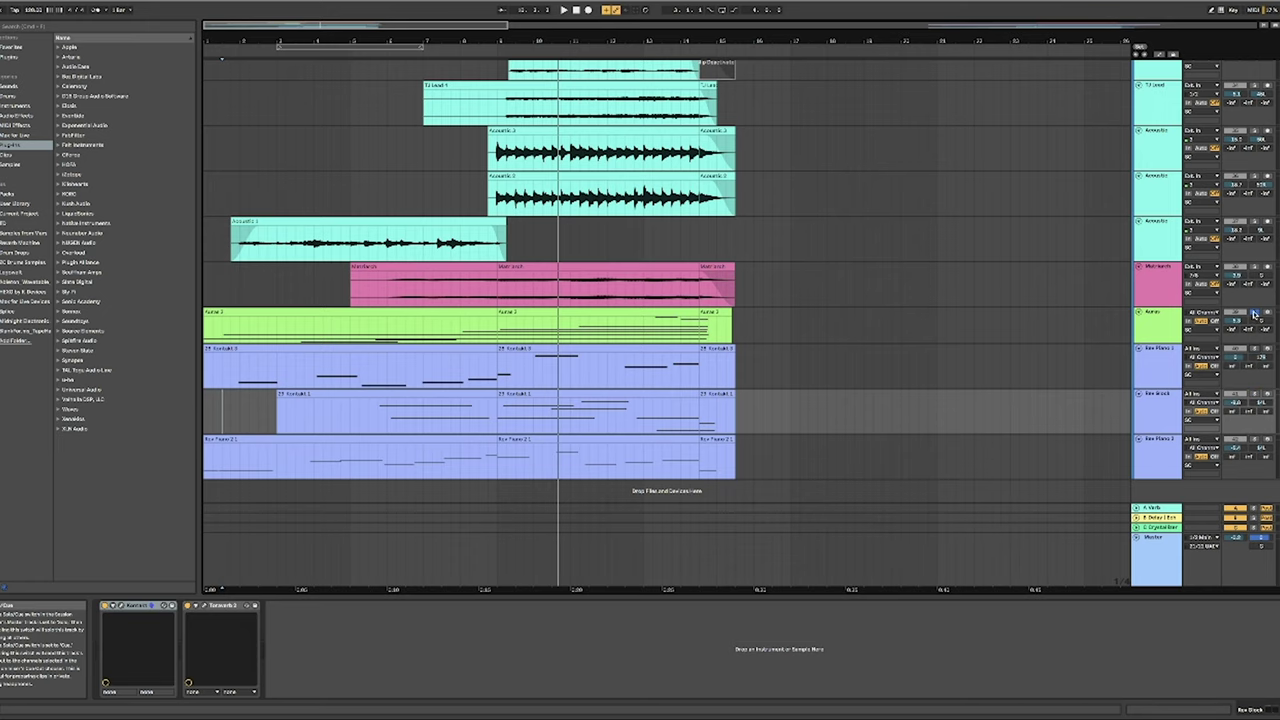
scroll(666, 282, "up", 15)
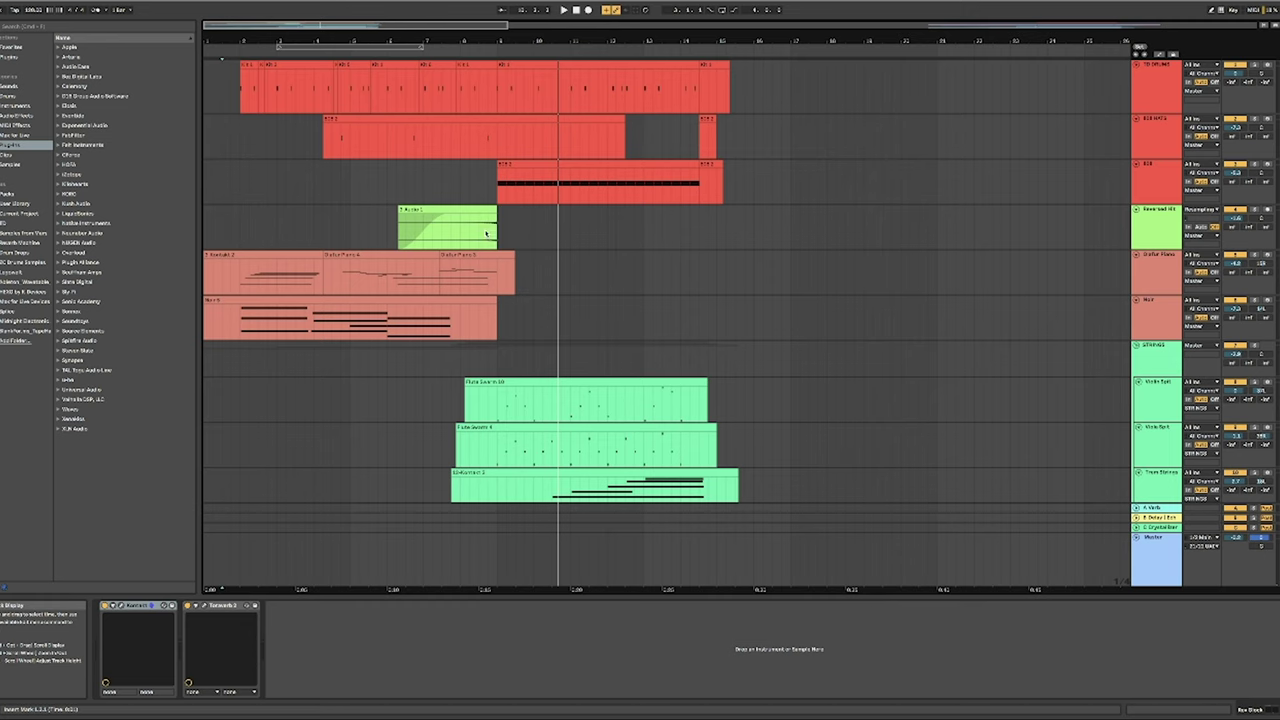
left_click(468, 229)
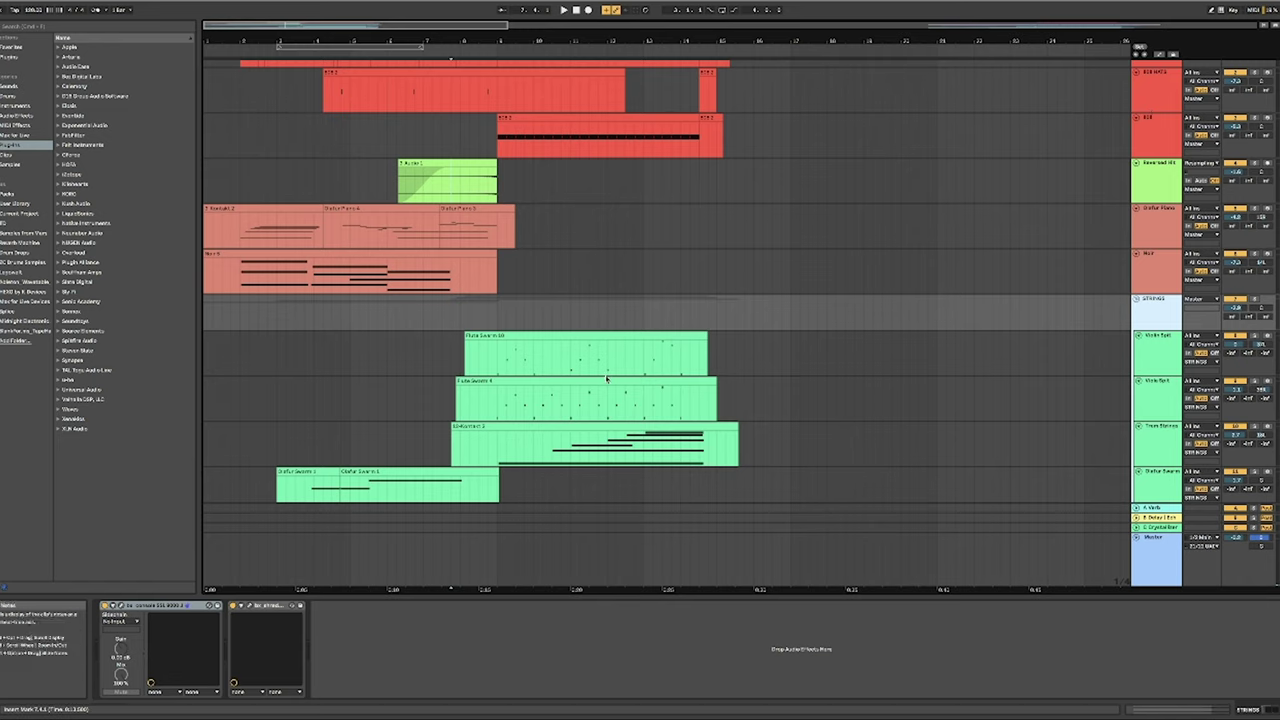
Scroll down and back up through the tracks to find the Olafur Swarm track
scroll(606, 379, "down", 4)
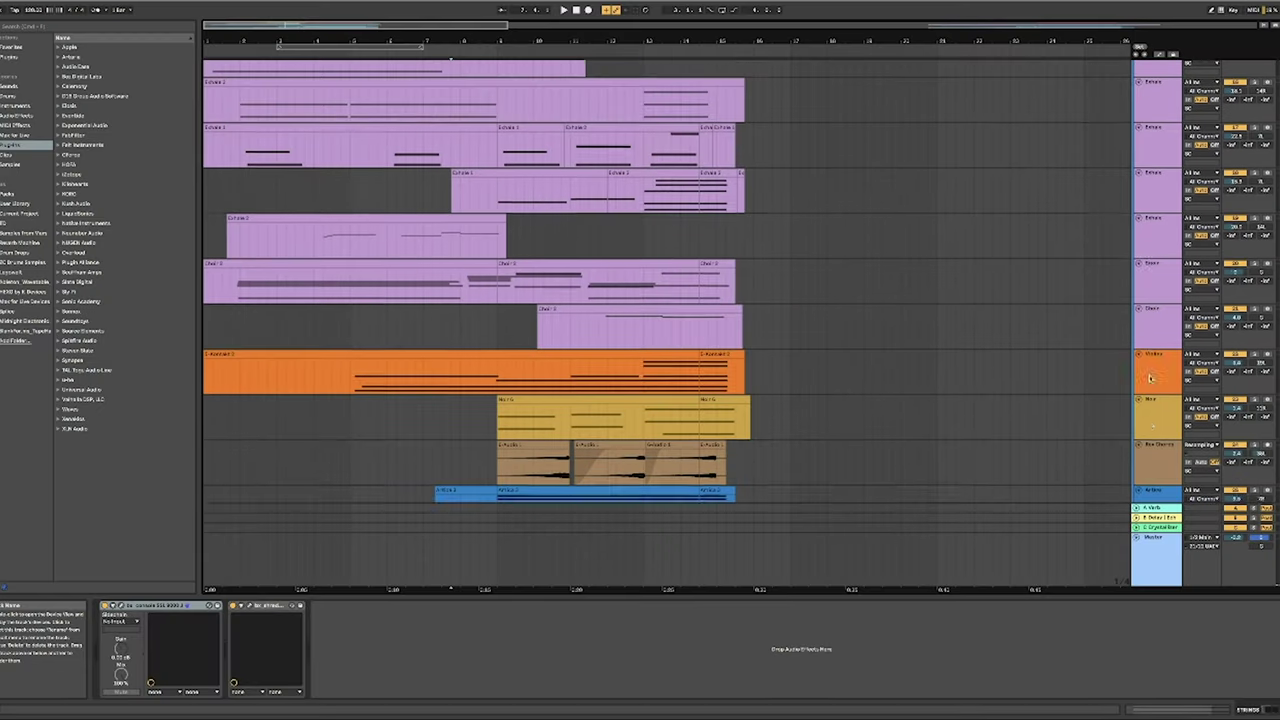
scroll(1166, 318, "up", 8)
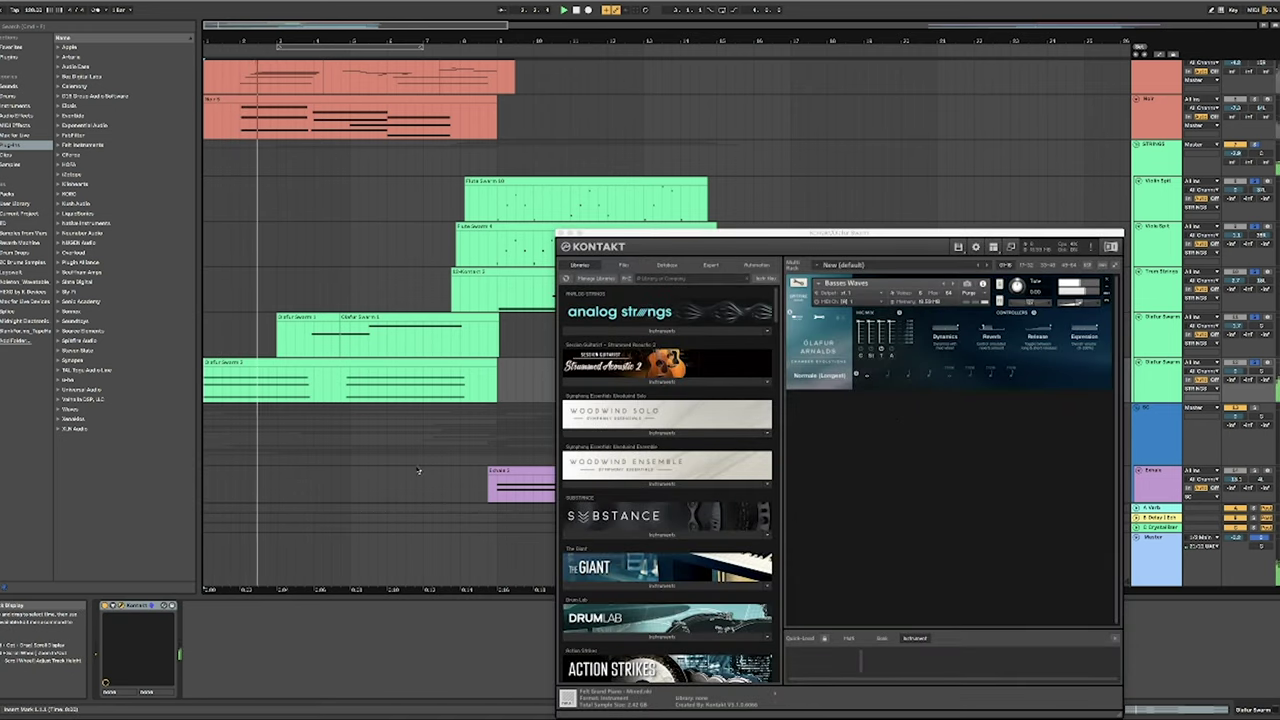
Select the strings track and open its Kontakt window on the Spitfire Studio Strings Violins 1 patch
left_click(396, 338)
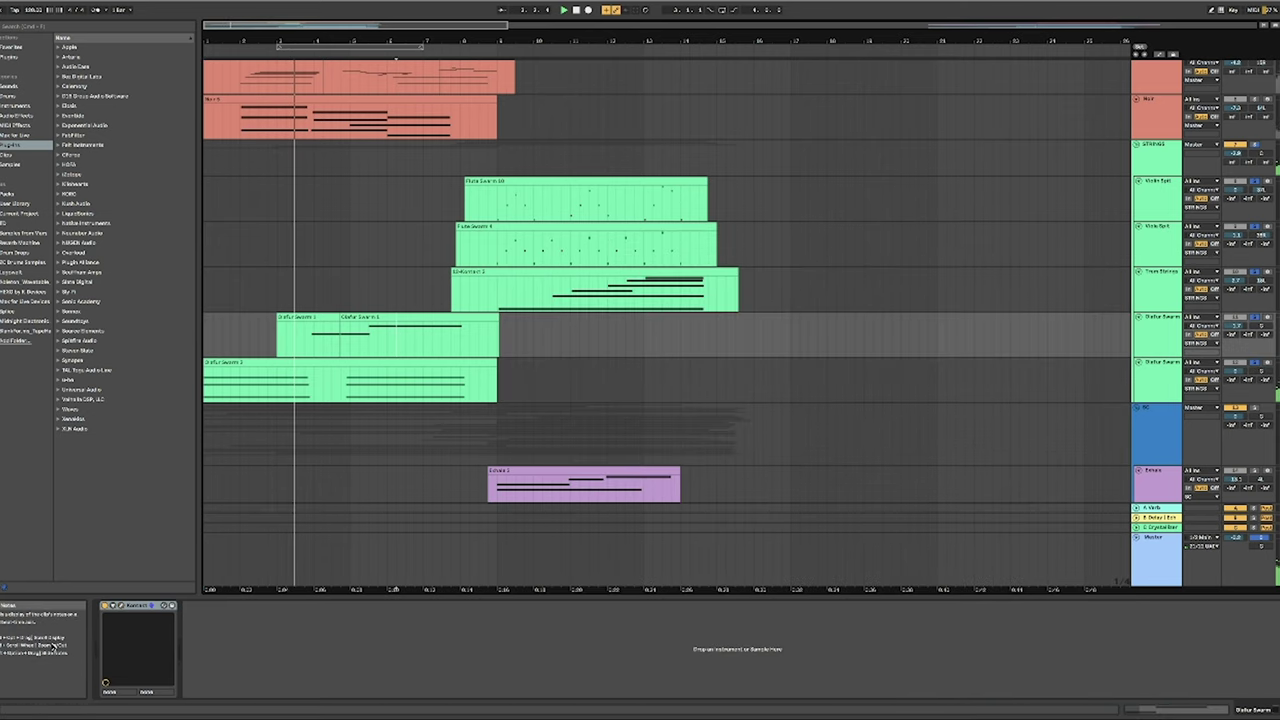
left_click(112, 605)
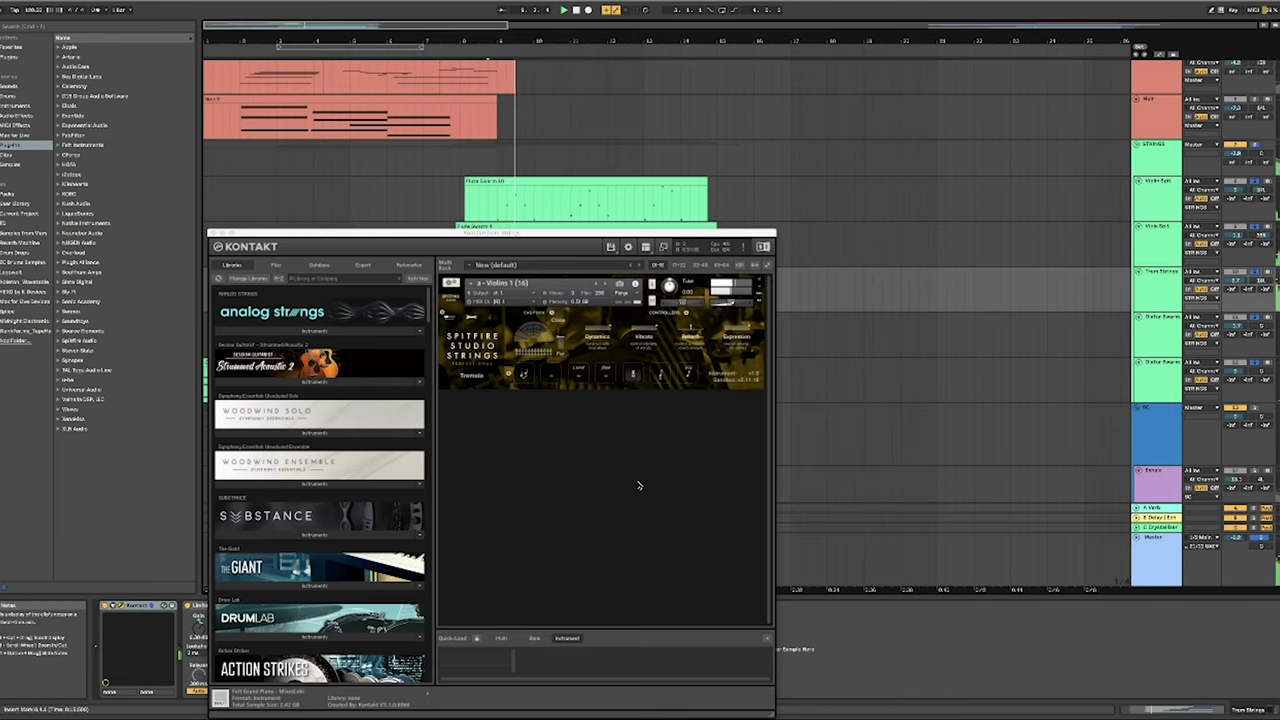
left_click_drag(588, 236, 895, 342)
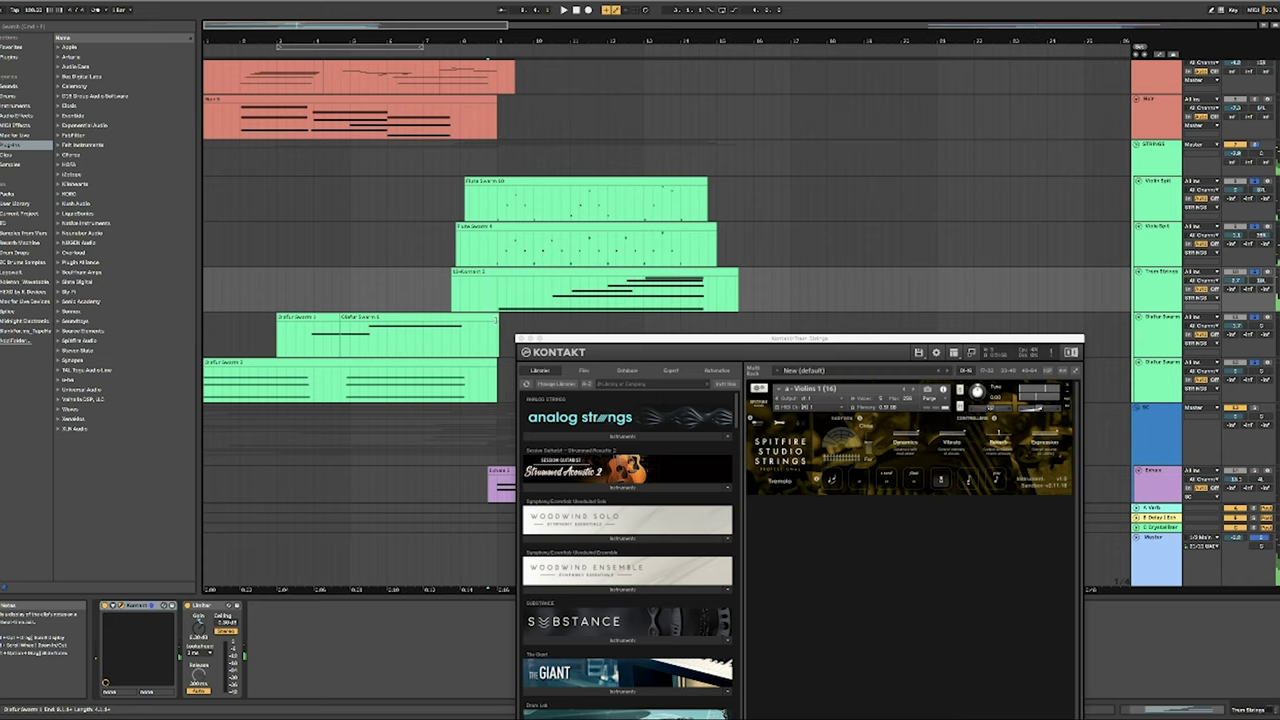
left_click(519, 339)
left_click(490, 260)
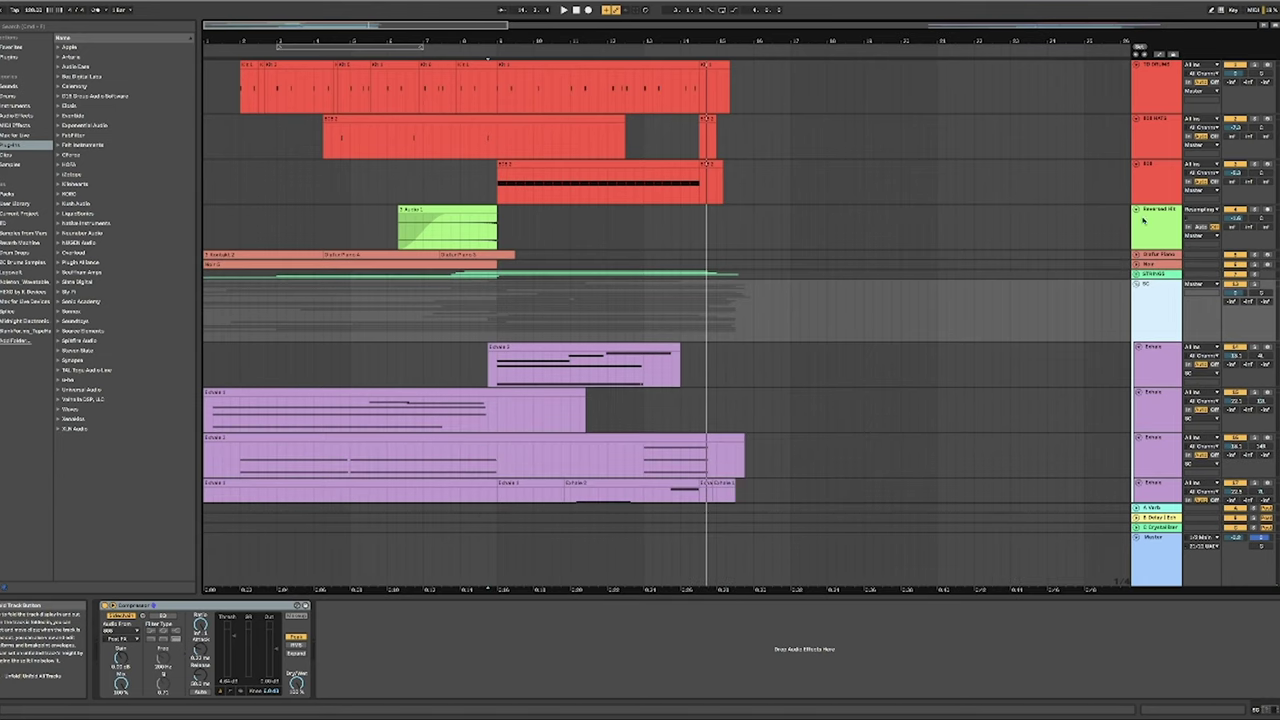
left_click(1136, 210)
Fold the 808, 808 HATS and top drum tracks, then scroll down to the Kalimba and Acoustic tracks
left_click(1136, 163)
left_click(1137, 118)
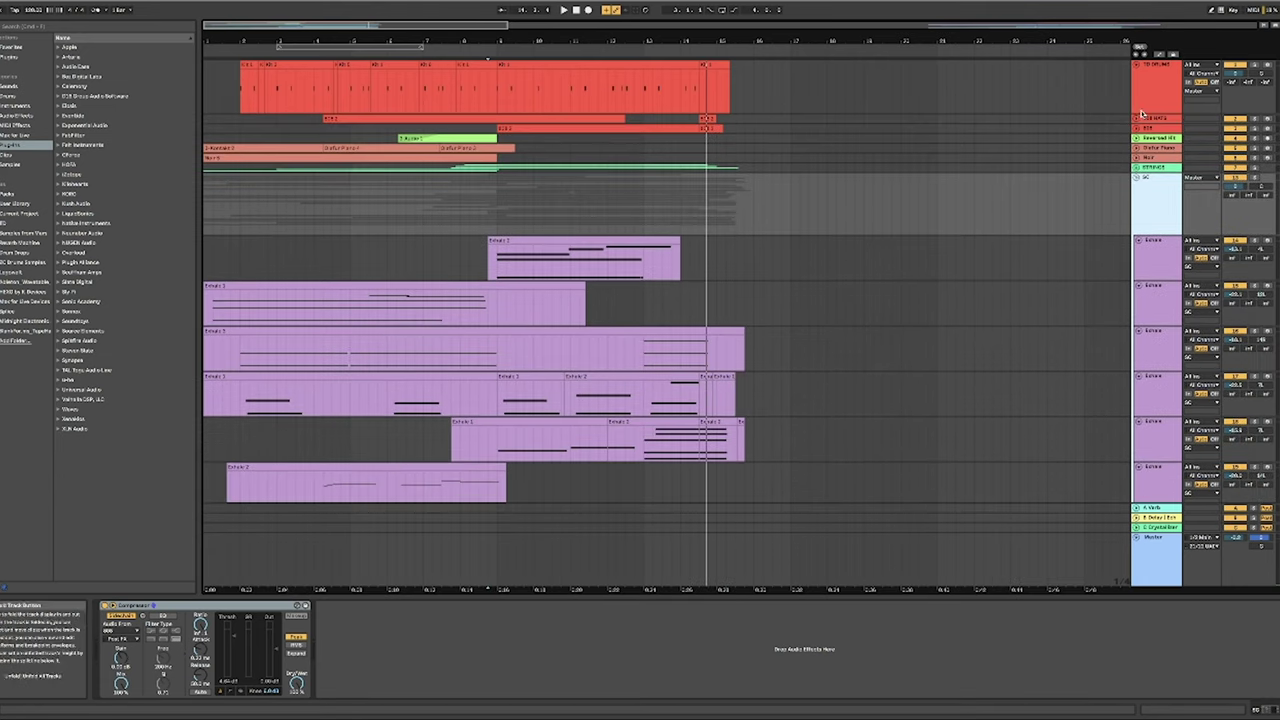
left_click(1136, 65)
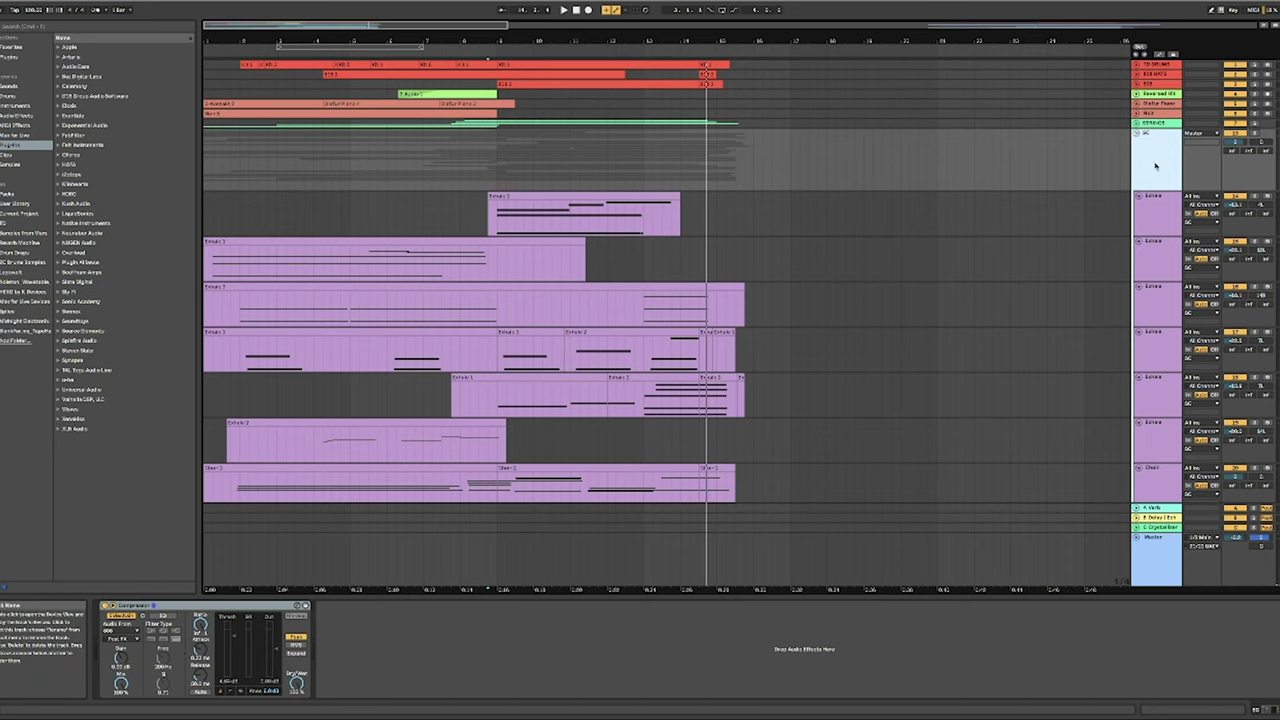
scroll(1155, 166, "down", 3)
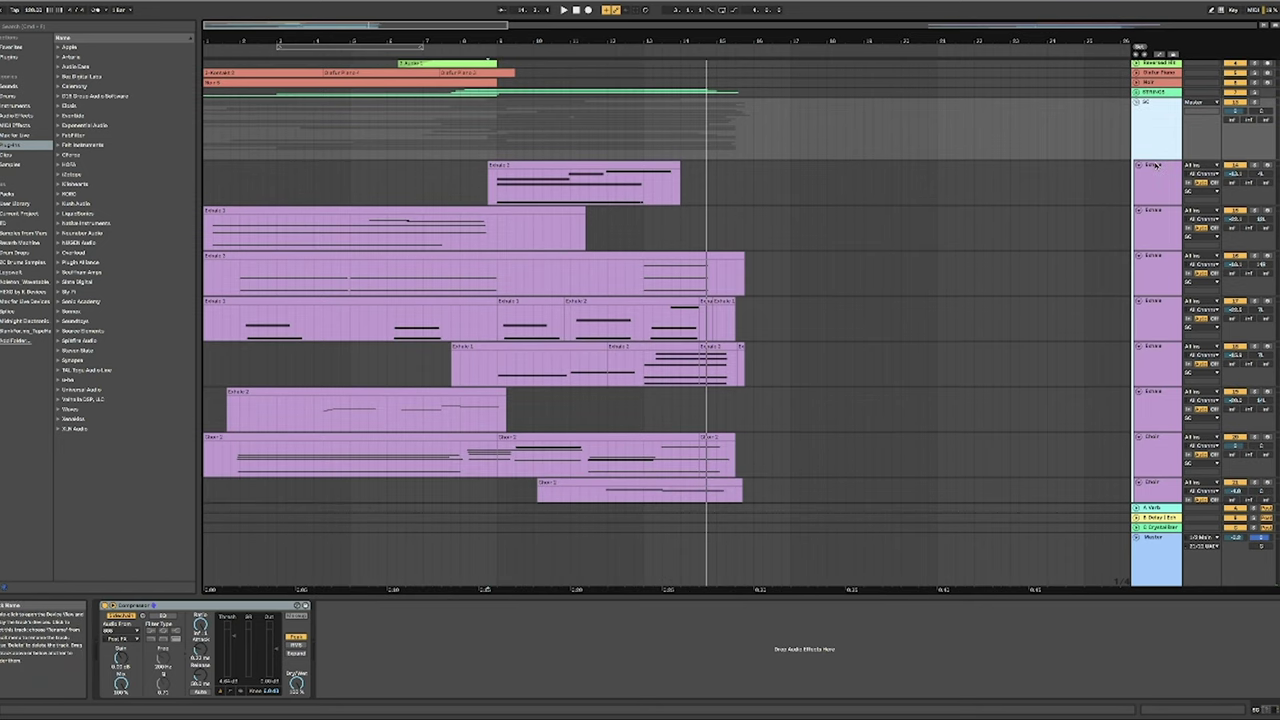
scroll(1155, 166, "down", 15)
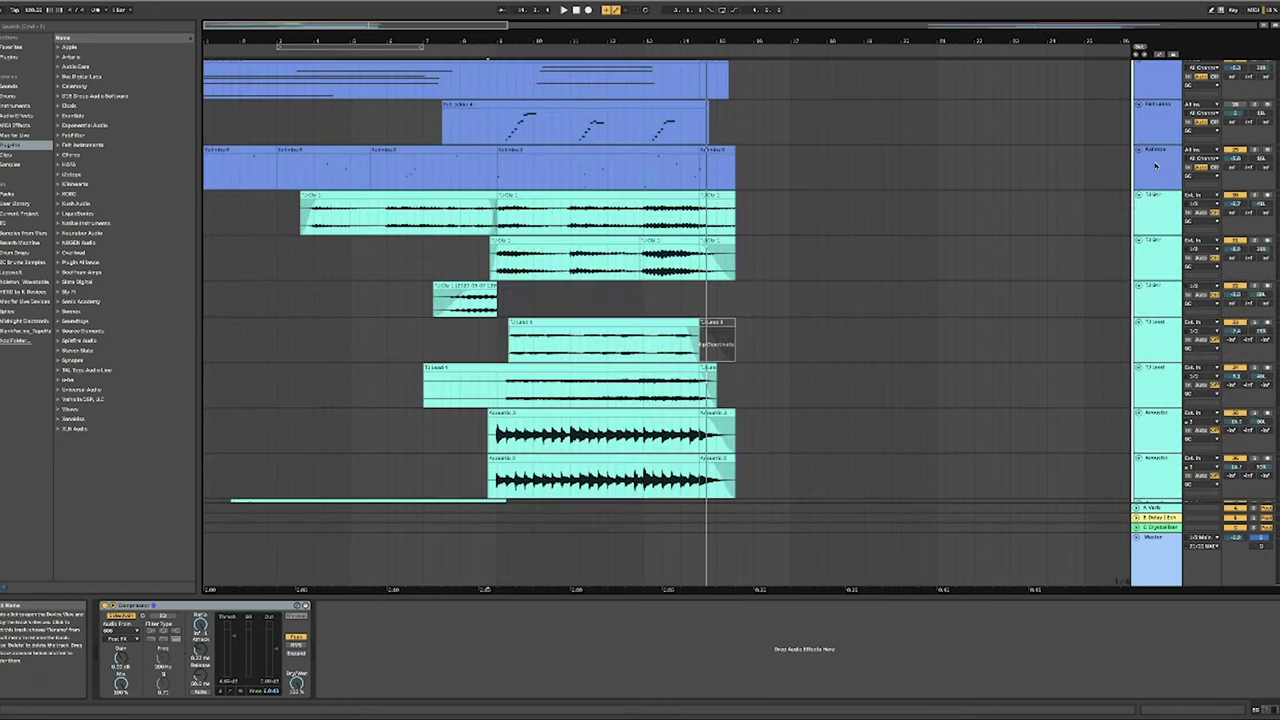
scroll(1155, 166, "down", 5)
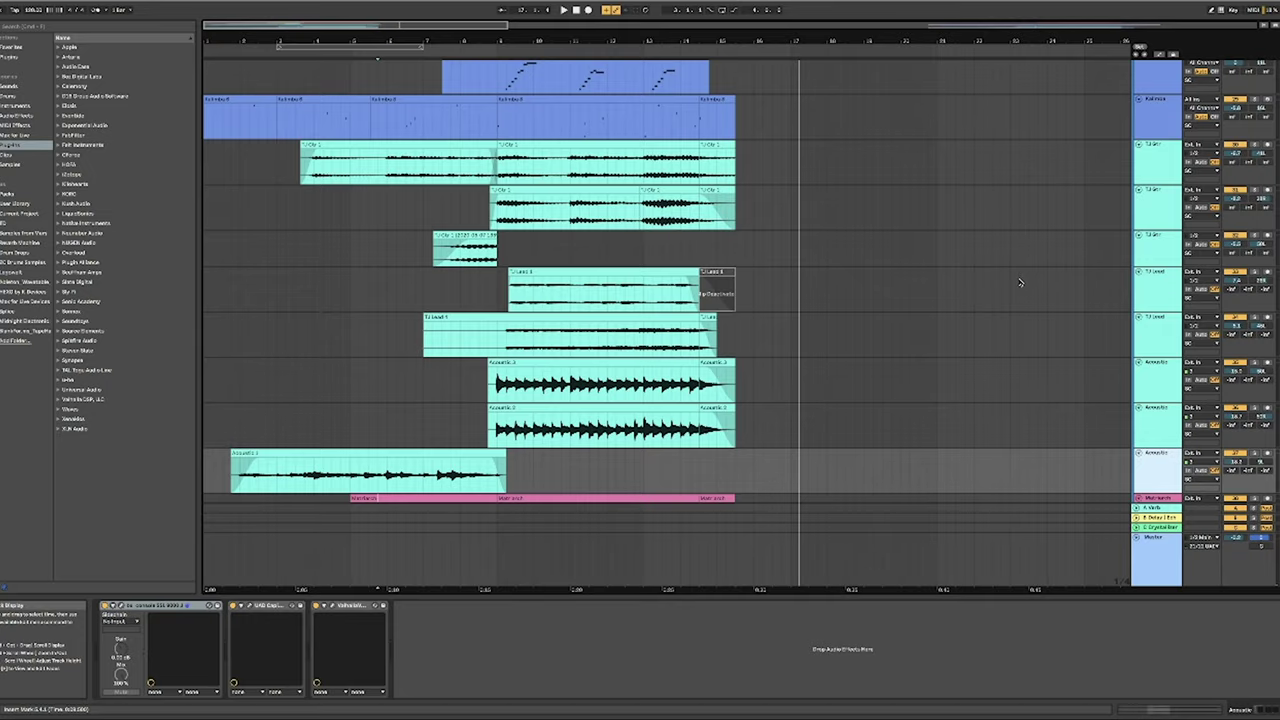
Show the TJ Gtr devices, then the bottom Acoustic track's chain with its ValhallaVintageVerb window
left_click(1155, 155)
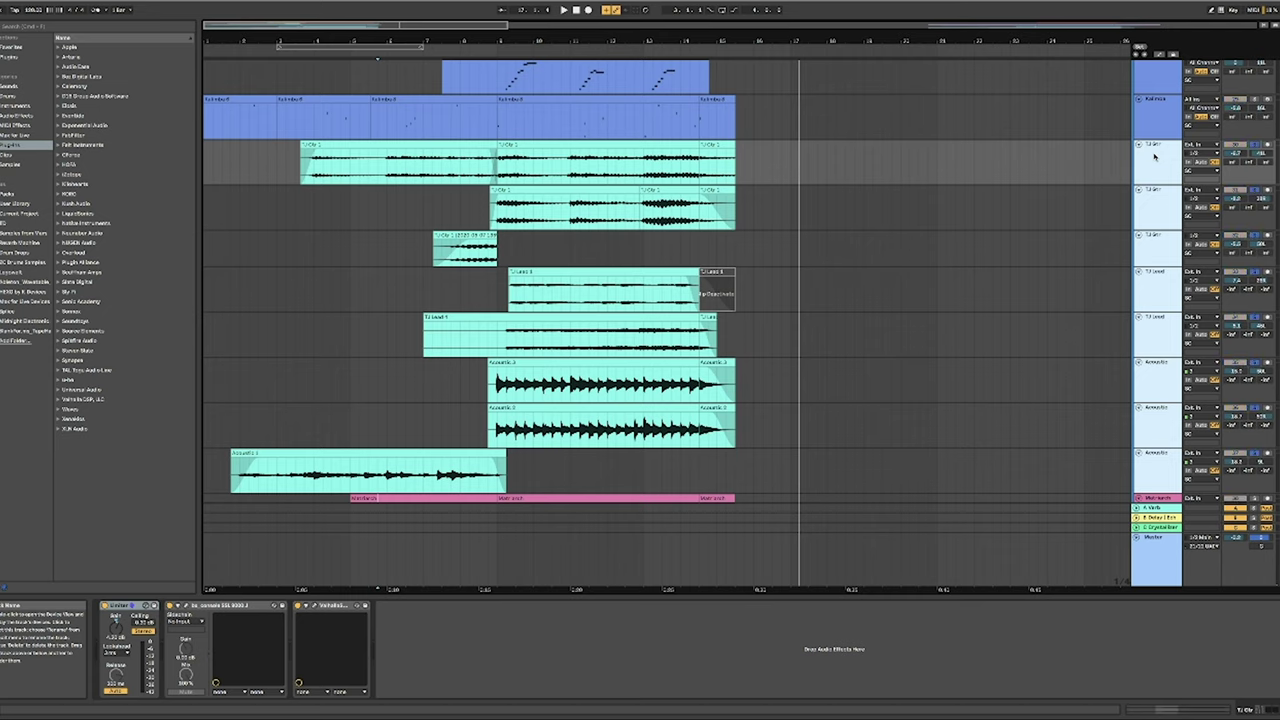
left_click(226, 473)
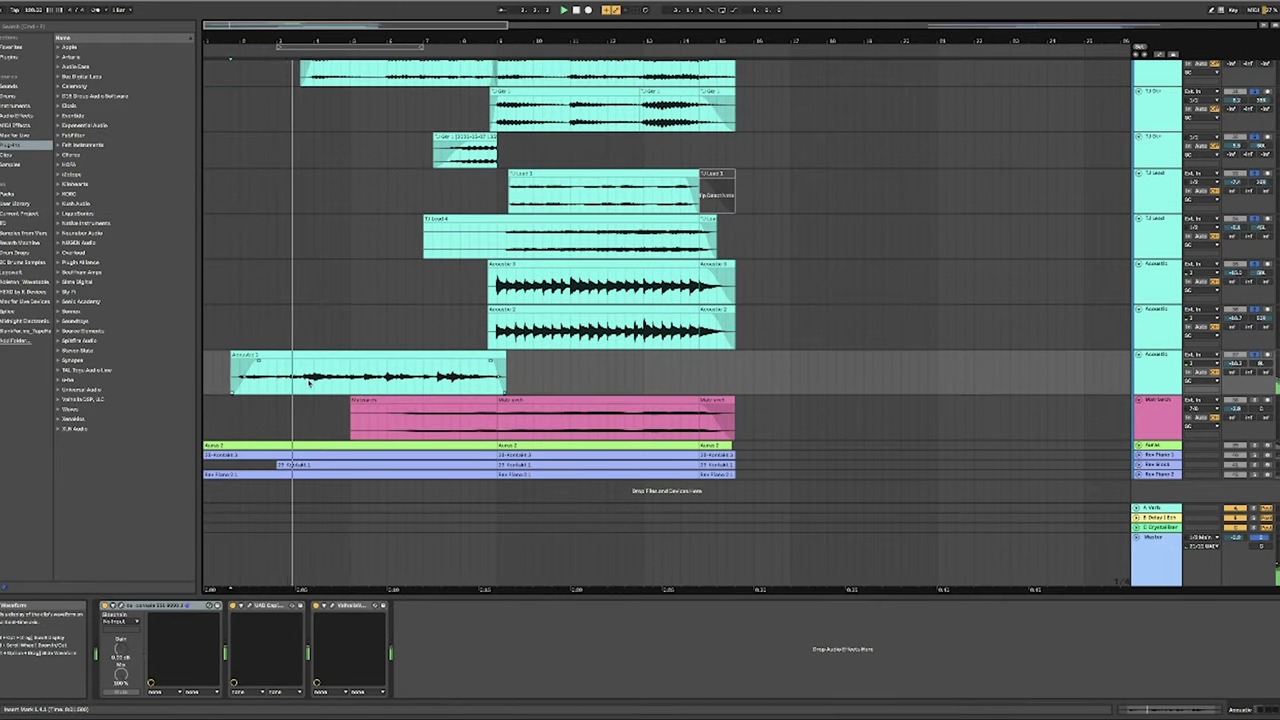
left_click(334, 607)
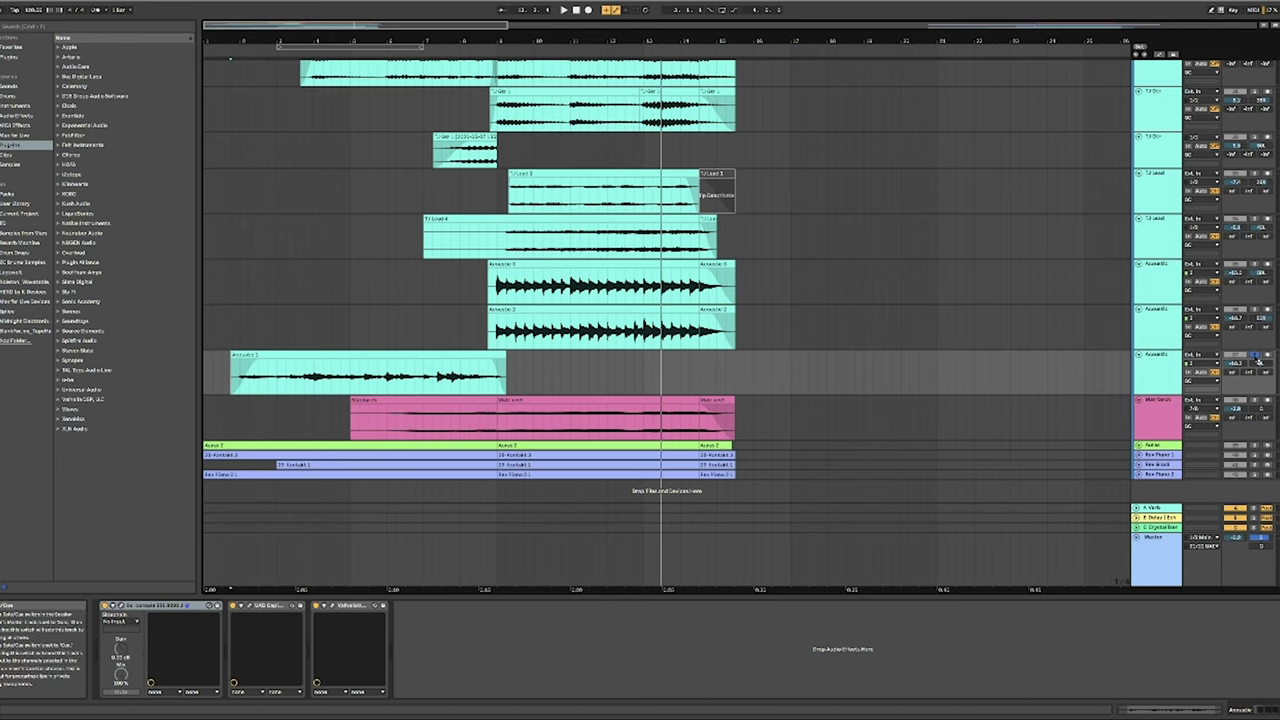
Solo the upper Acoustic track, then select the lower Acoustic track and show its SSL console plug-in
left_click(1160, 326)
left_click(1163, 272)
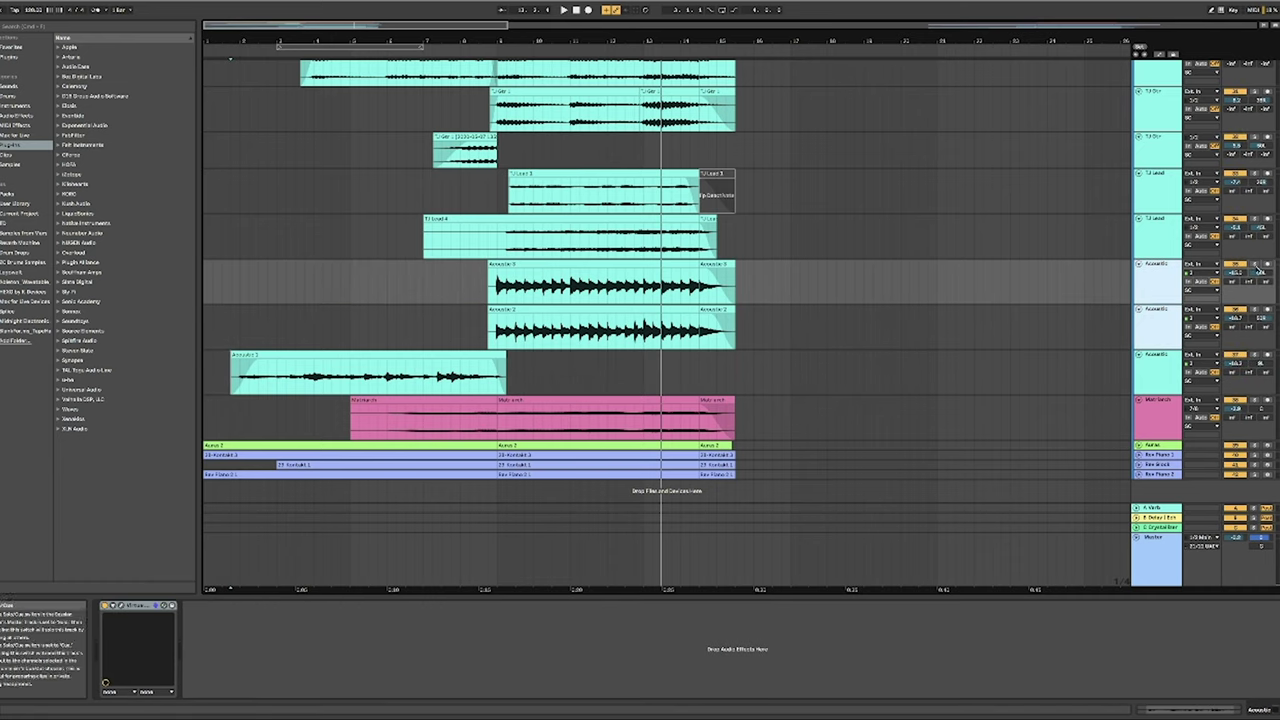
left_click(1256, 266)
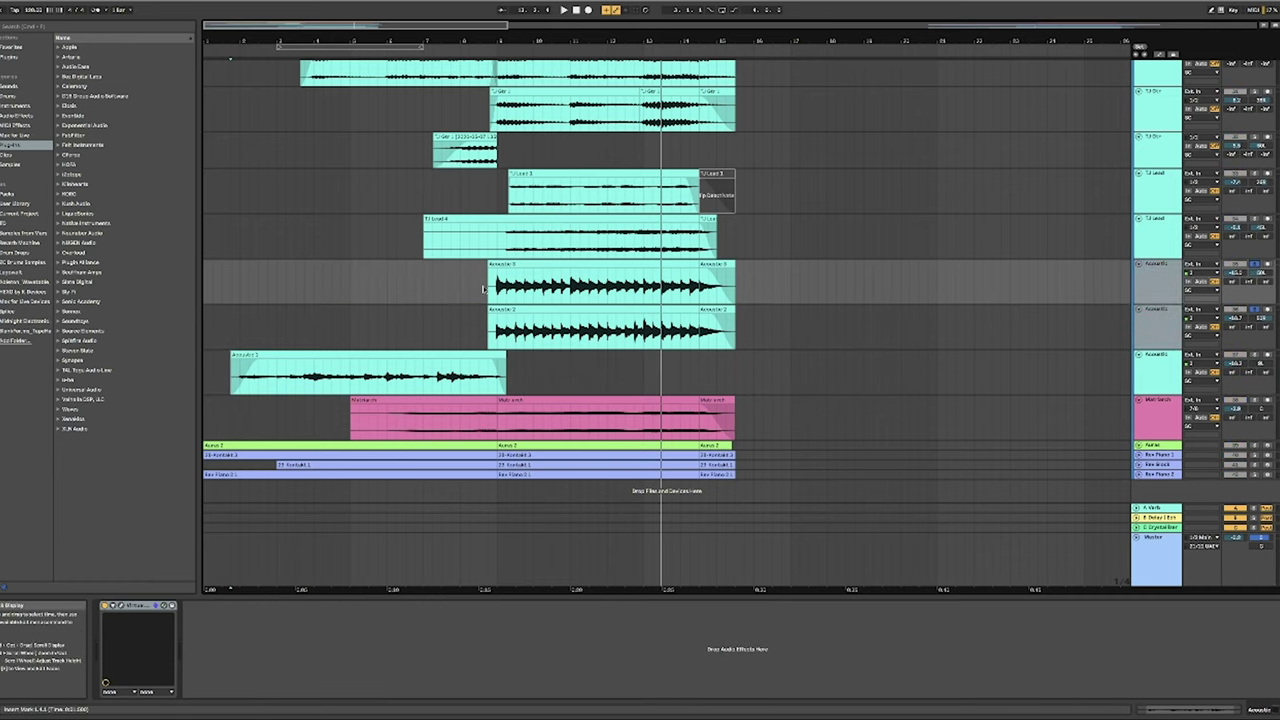
left_click(1157, 326)
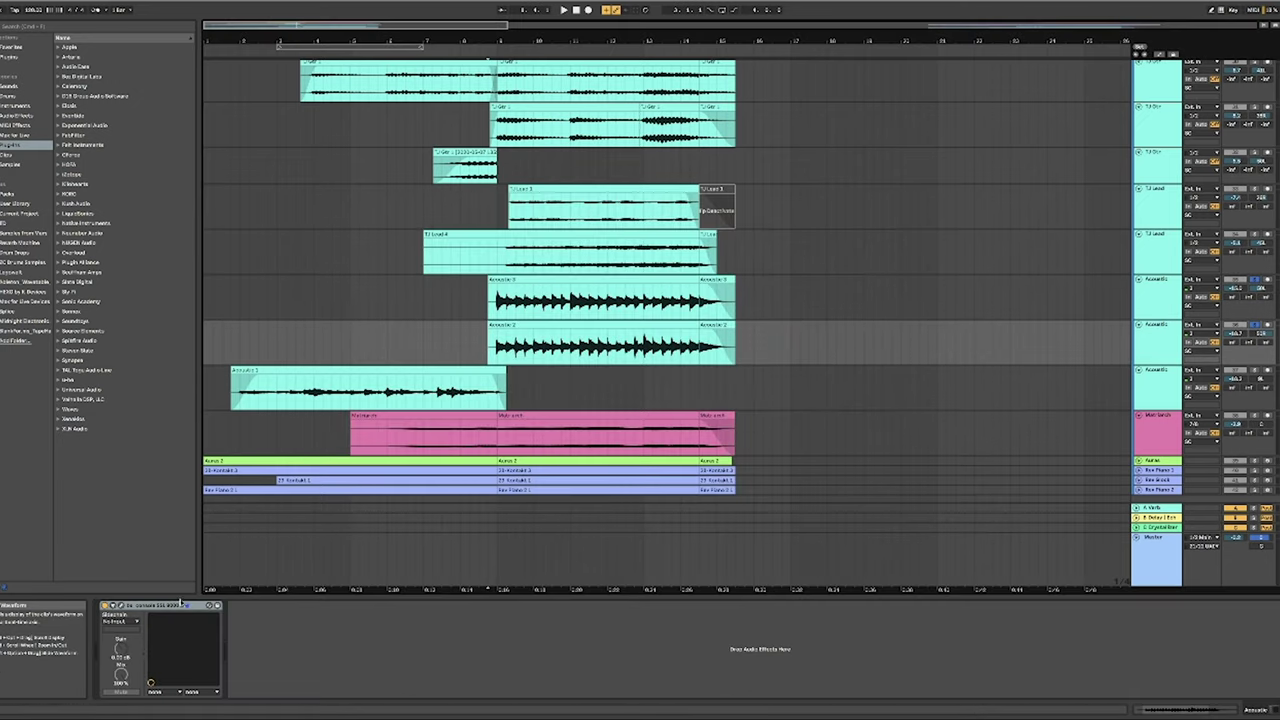
left_click(137, 607)
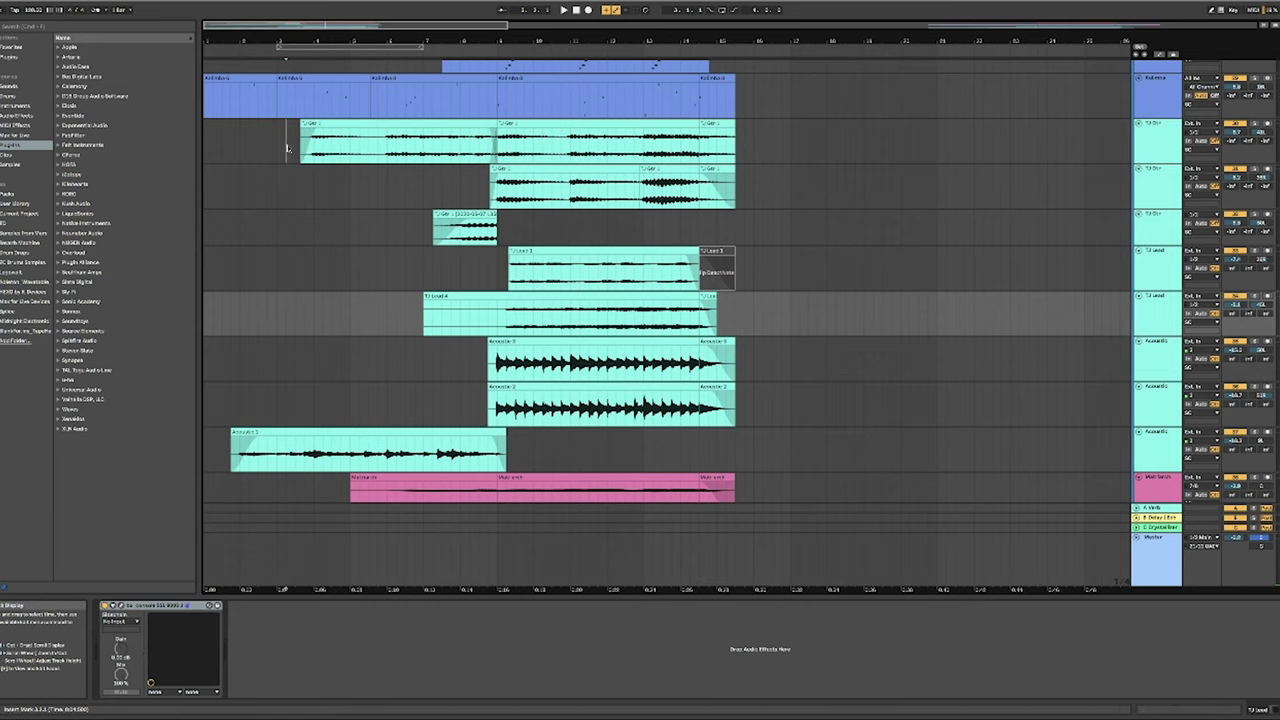
Select the second TJ Gtr track and show its Valhalla Shimmer reverb plug-in window
left_click_drag(289, 130, 293, 220)
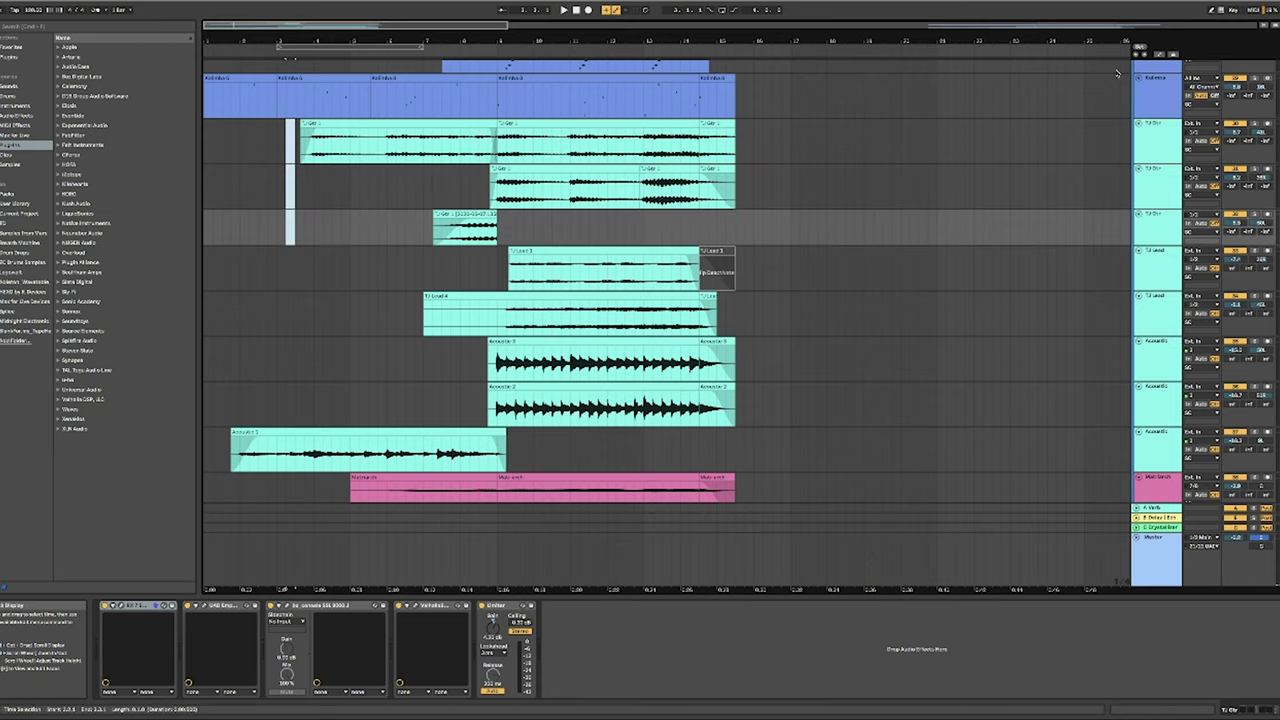
left_click(298, 187)
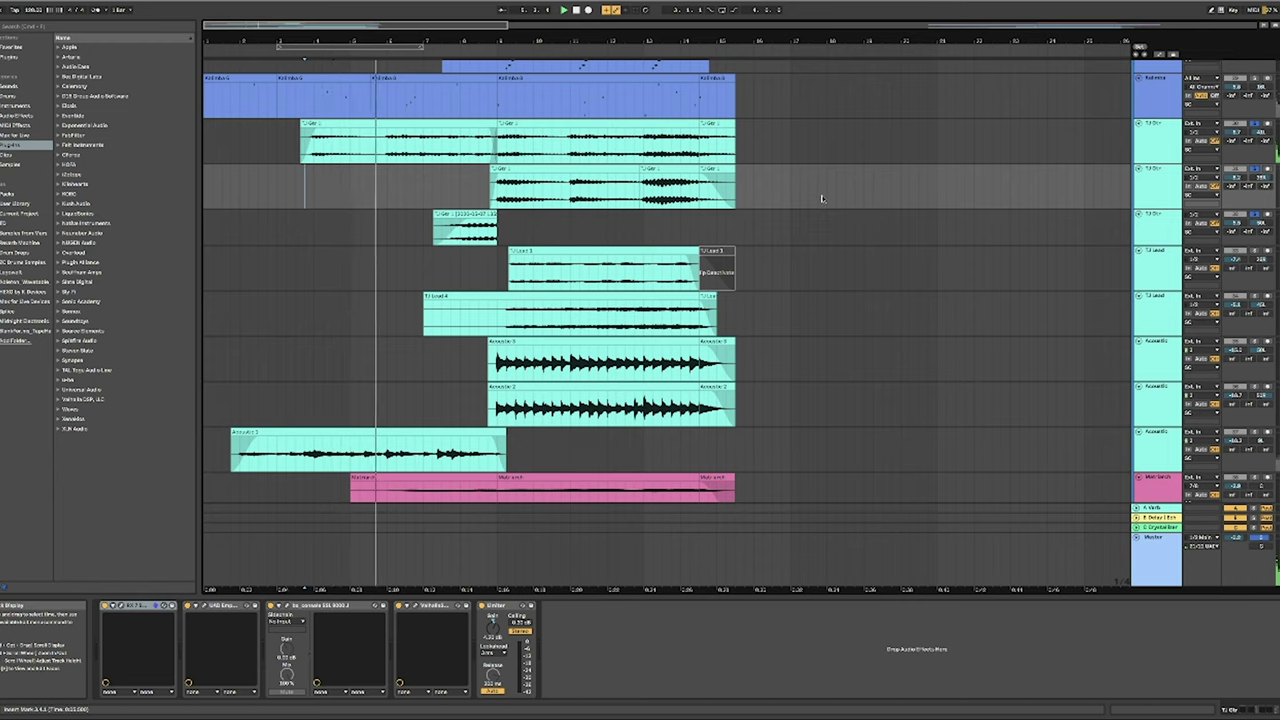
left_click(417, 608)
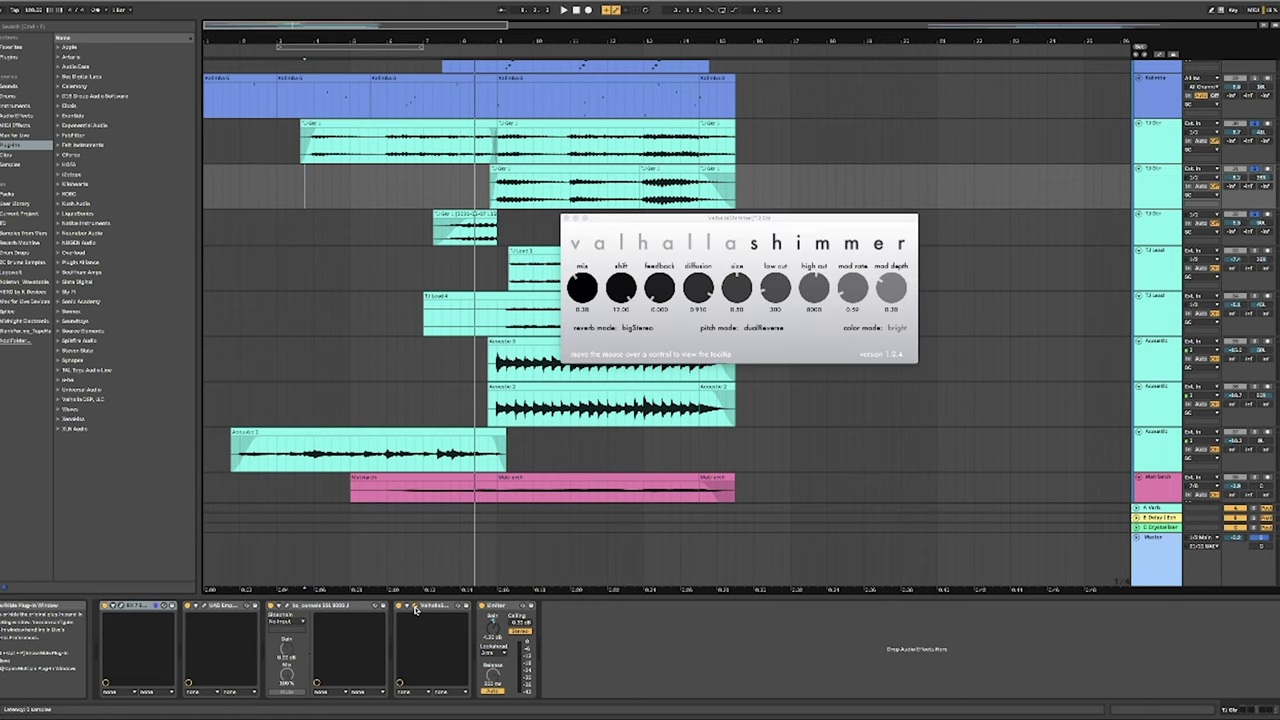
Show the TJ Gtr track's Distressor compressor and SSL console strip plug-in windows
left_click(204, 607)
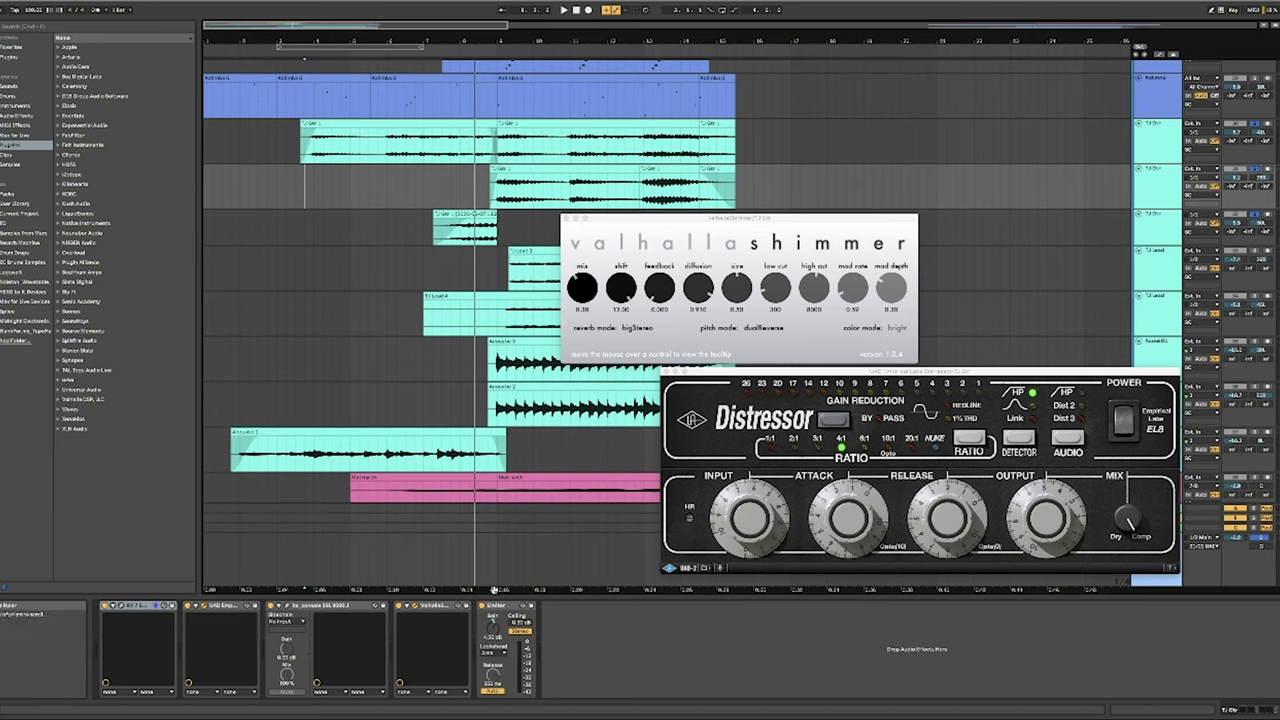
left_click(285, 607)
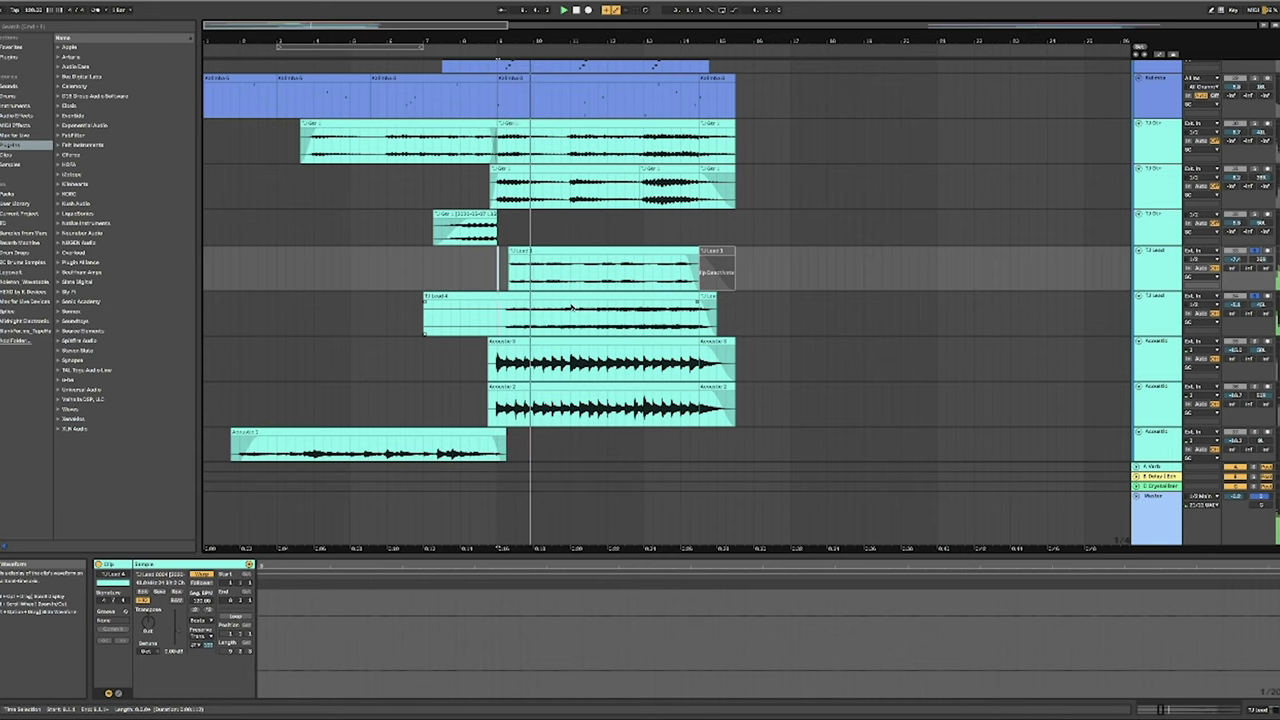
Select TJ Lead 4, undo to restore the pink audio track, and fold Acoustic 1 and 2
left_click(1170, 310)
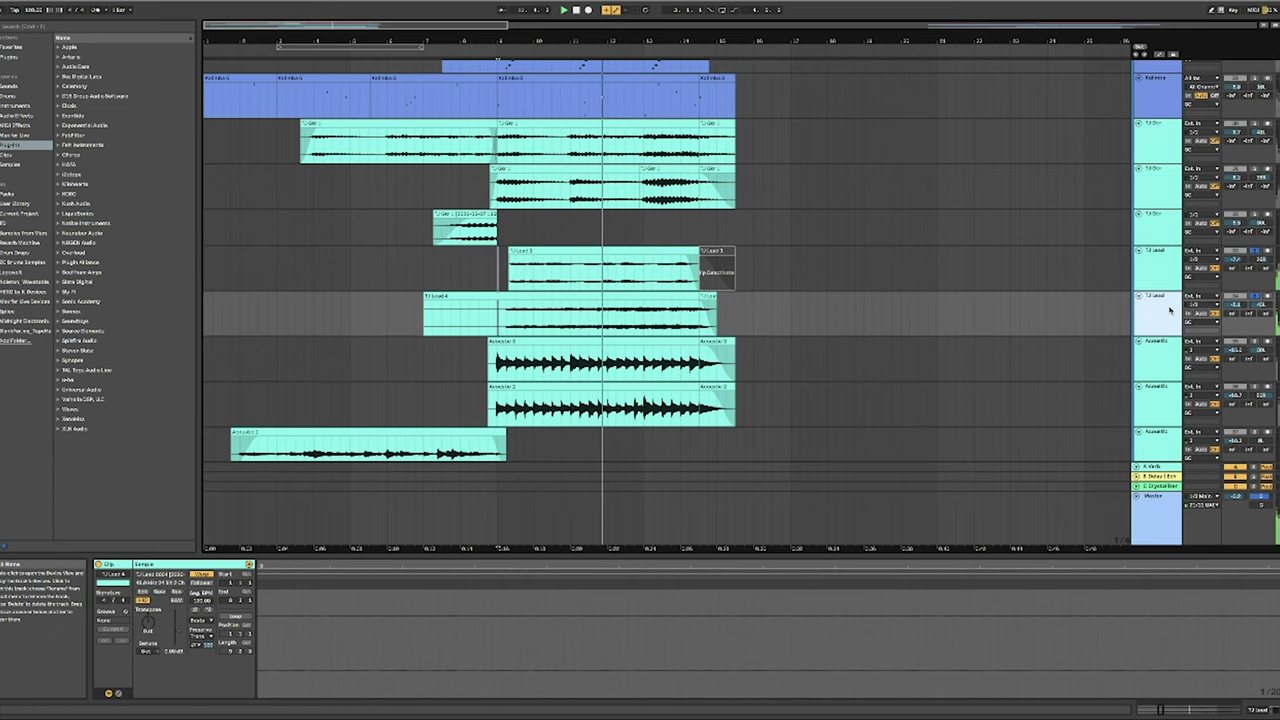
key("ctrl+z")
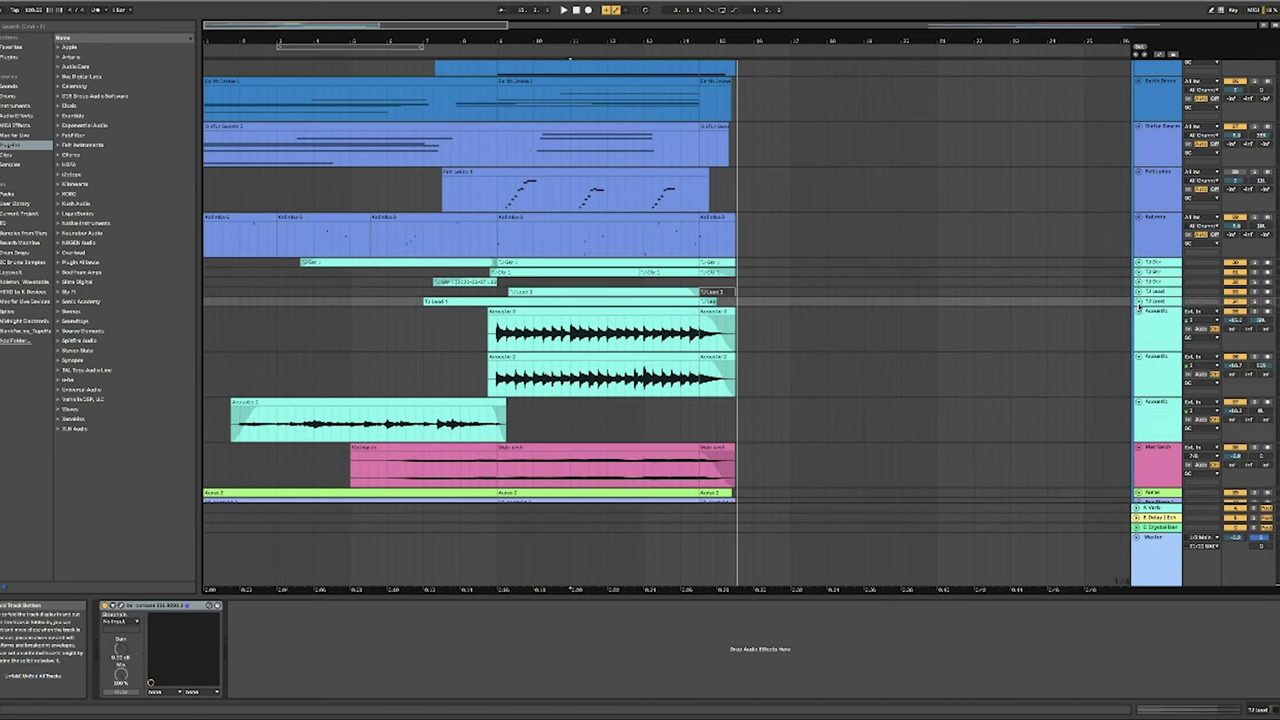
left_click(1139, 313)
left_click(1139, 323)
Fold Acoustic 3, select the SC group to view its compressor, and set the playback point there
left_click(1139, 333)
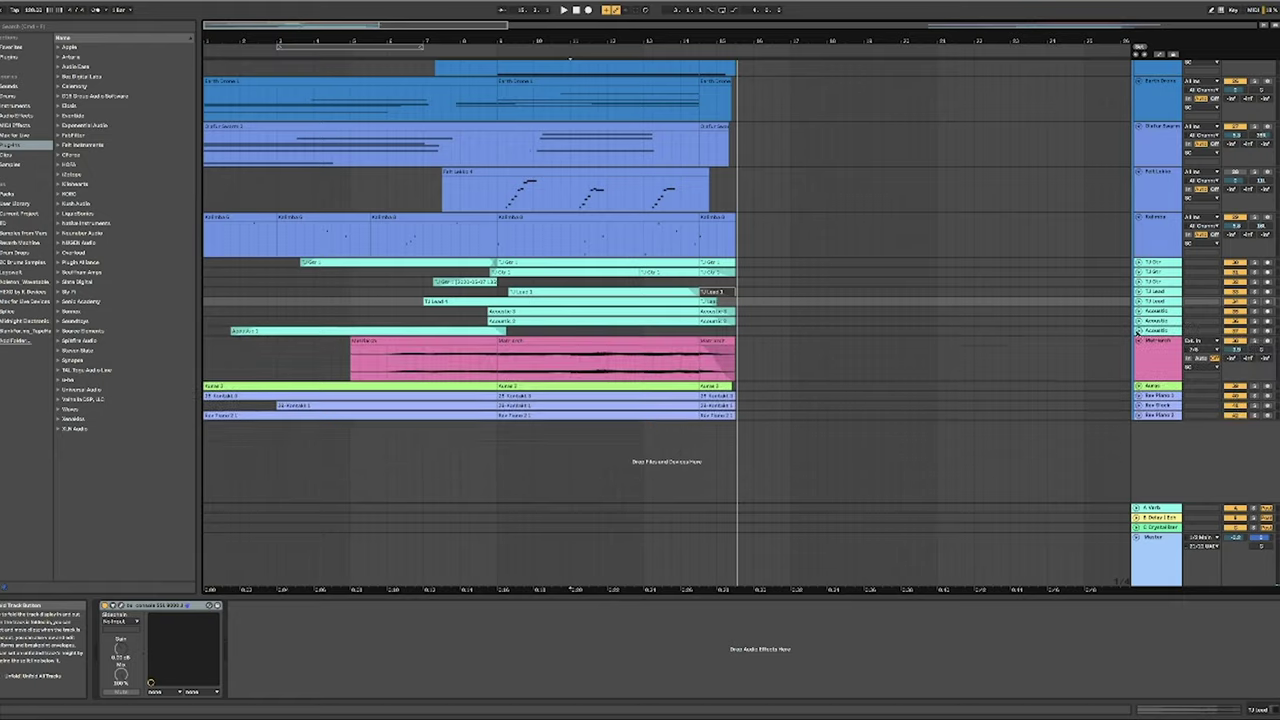
scroll(1139, 335, "up", 4)
scroll(1139, 335, "up", 10)
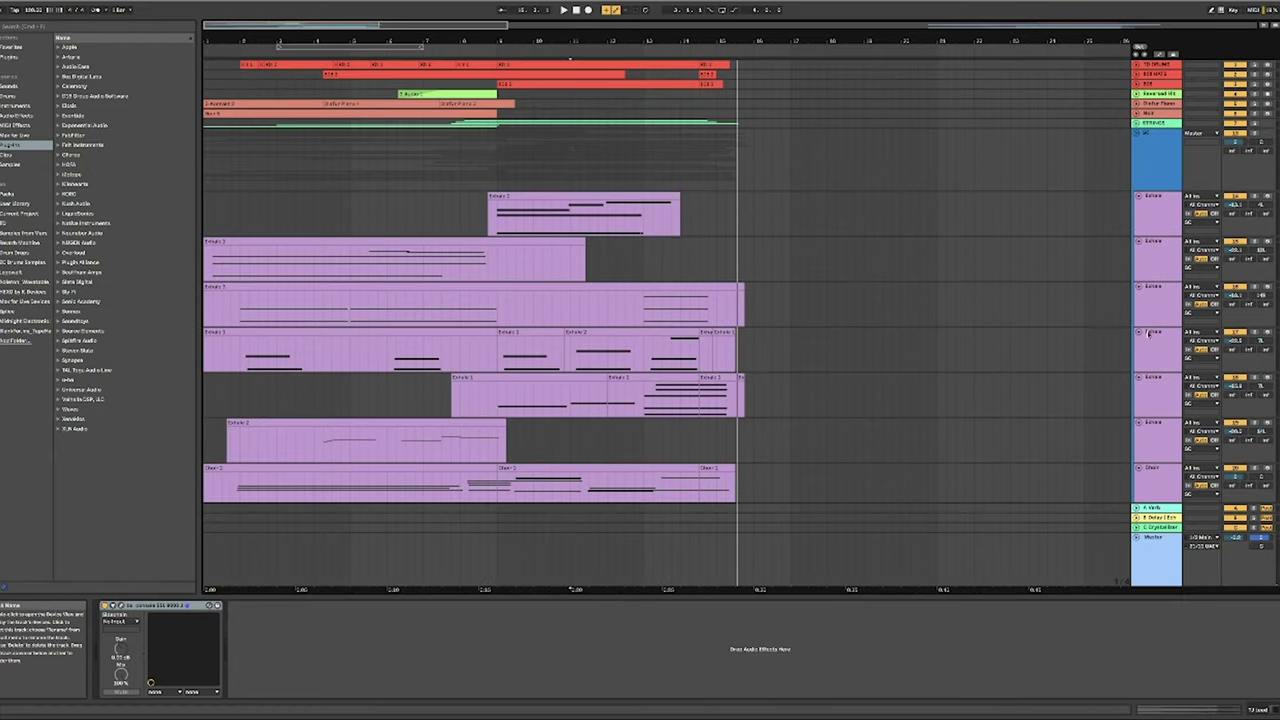
left_click(1153, 160)
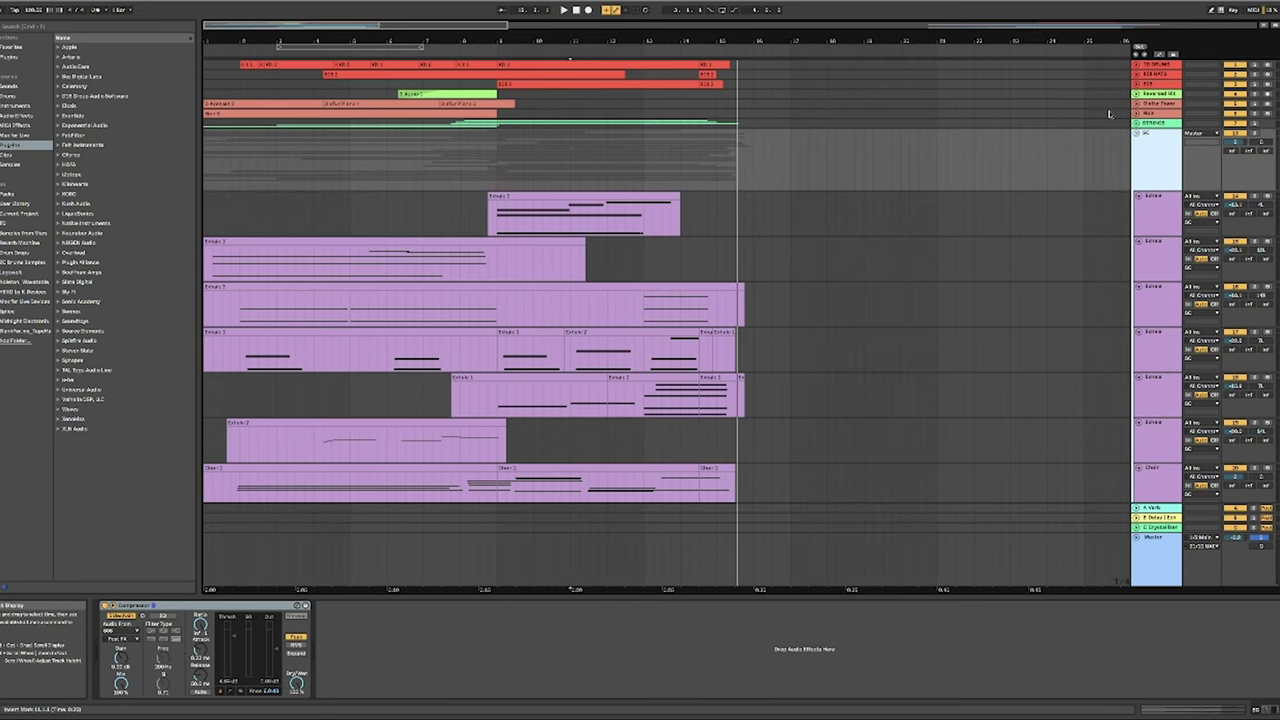
left_click(488, 160)
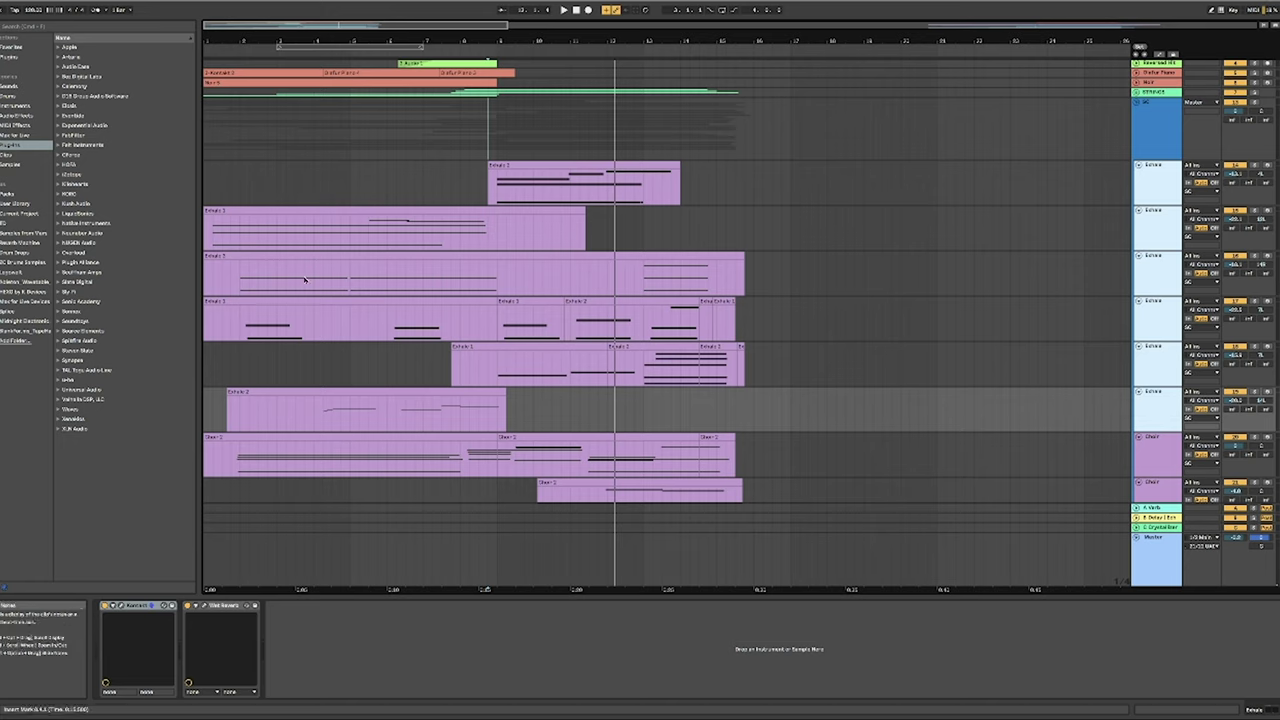
Select an Exhale track to show its Kontakt instrument device
left_click(209, 290)
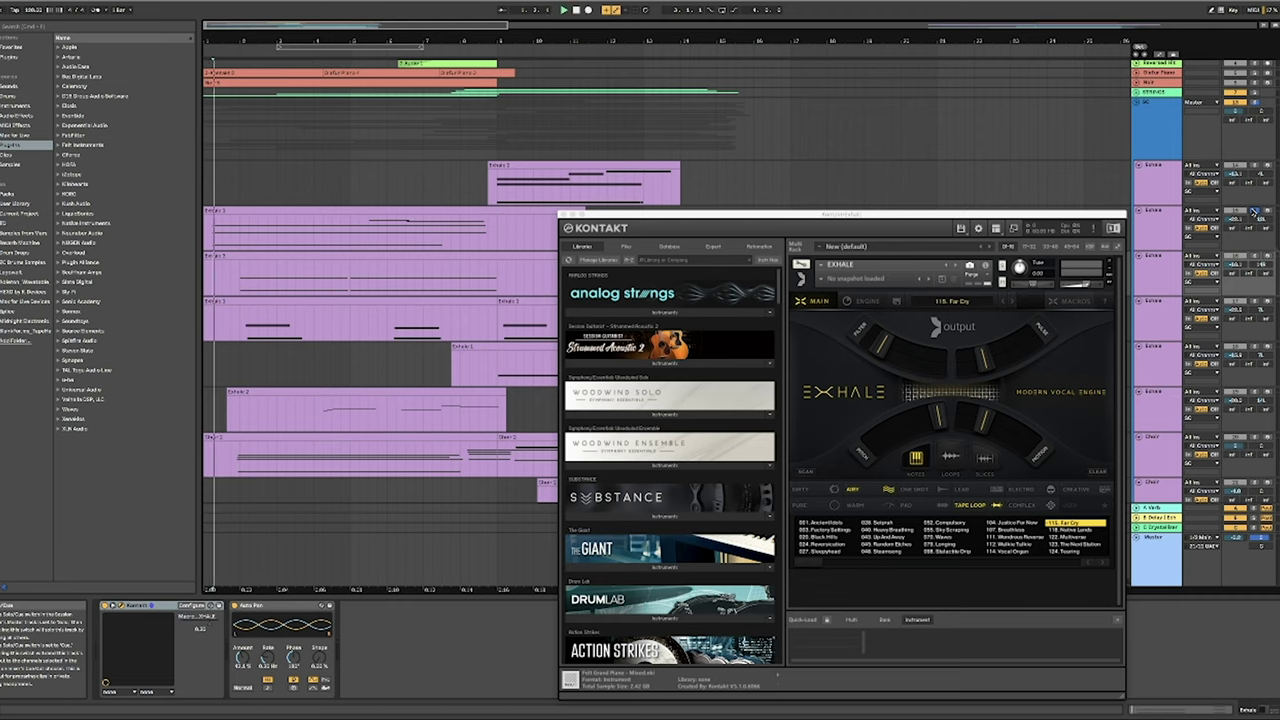
Shift the Kontakt window slightly, then close it
left_click_drag(808, 215, 872, 211)
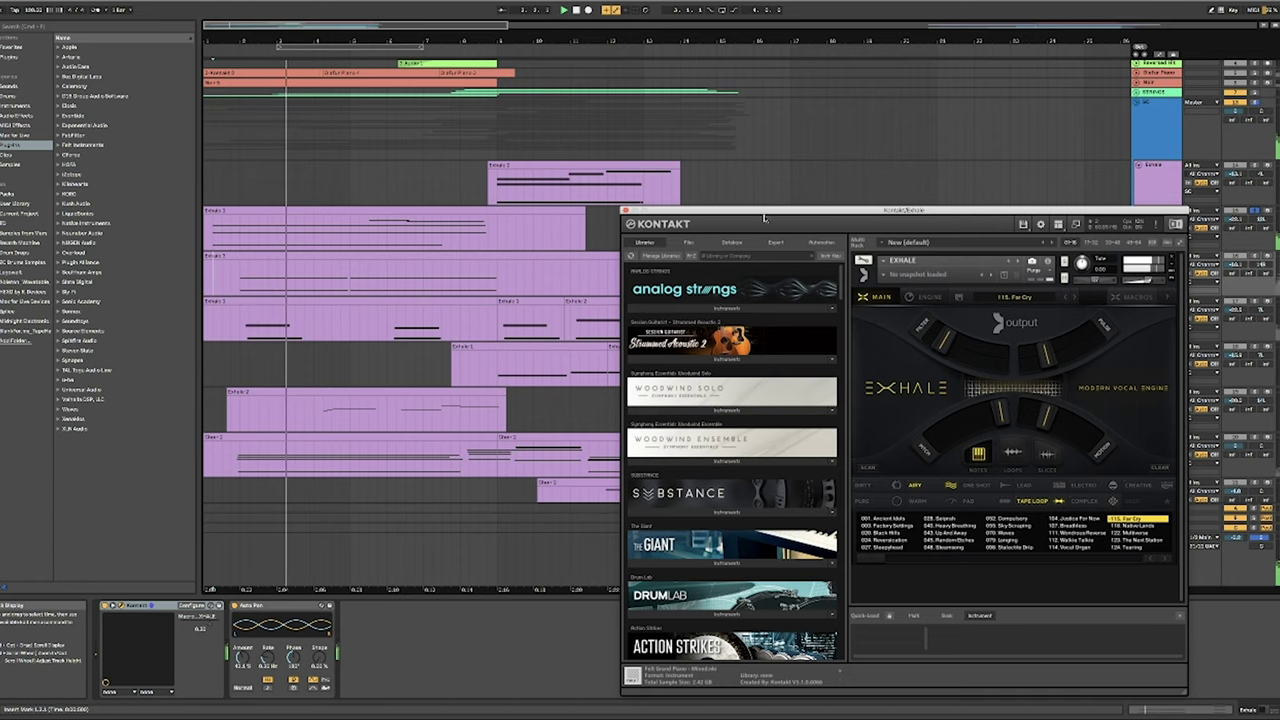
left_click(624, 212)
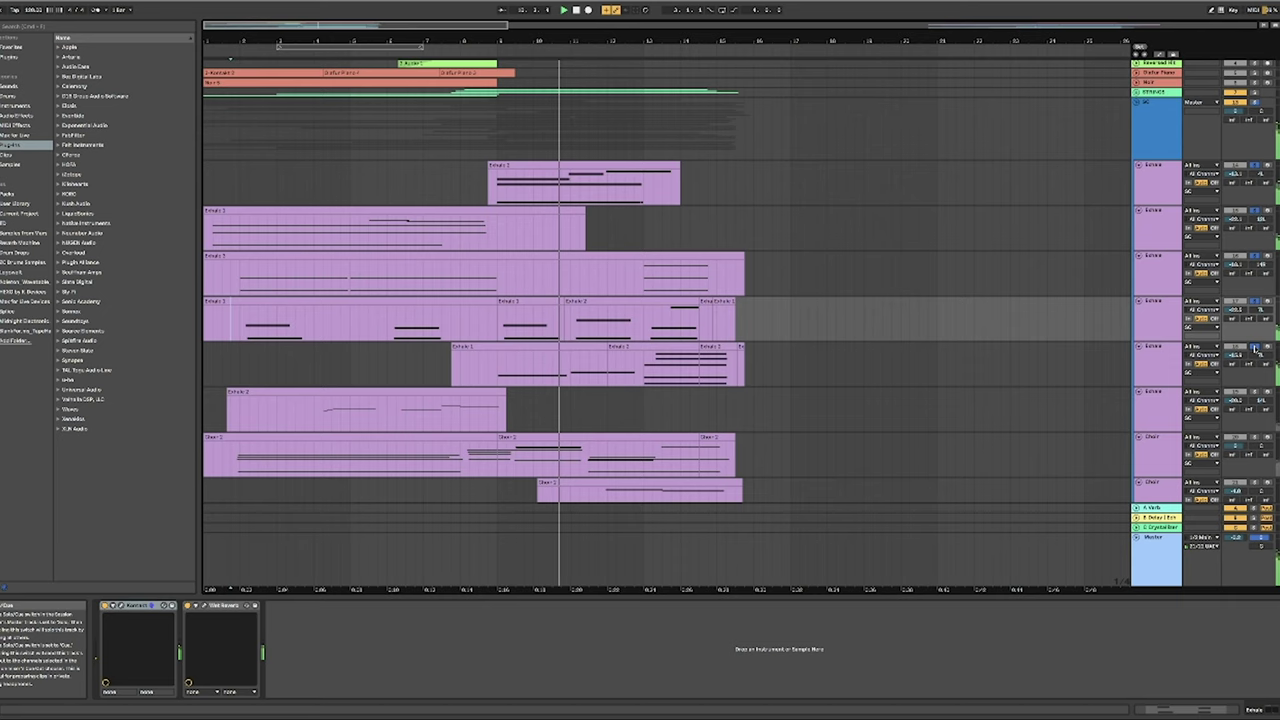
key("Up")
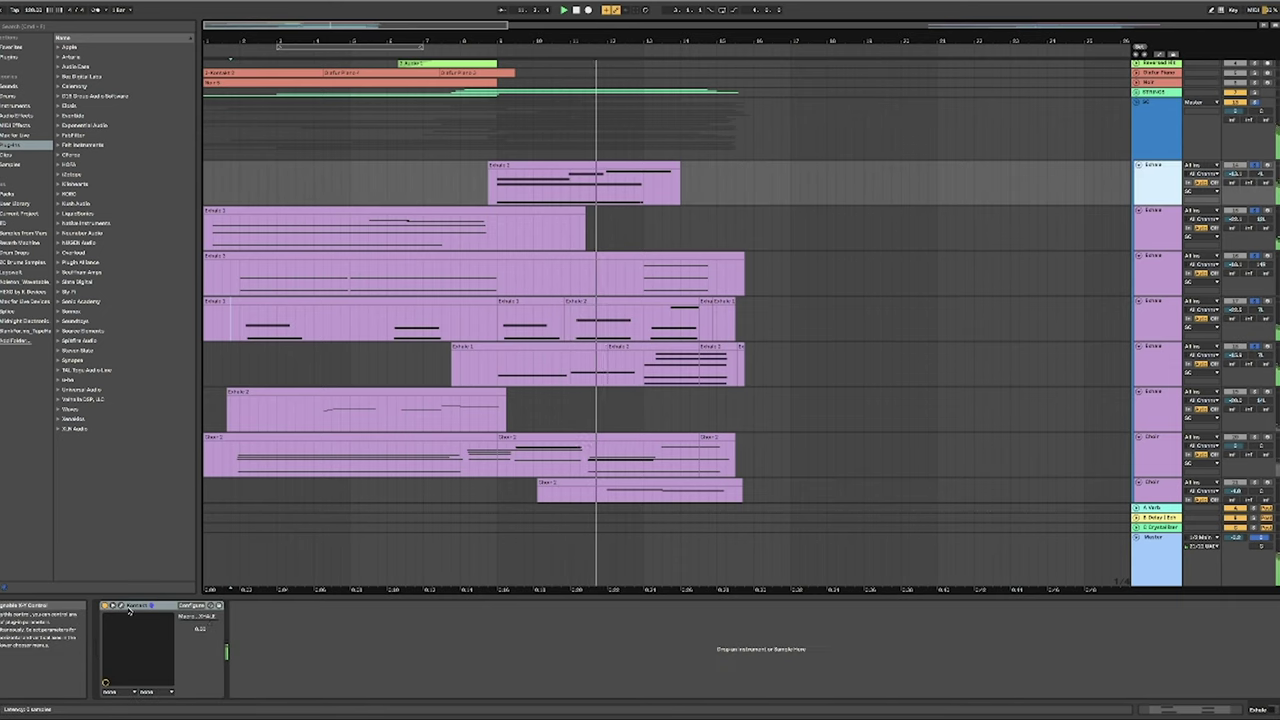
left_click(123, 611)
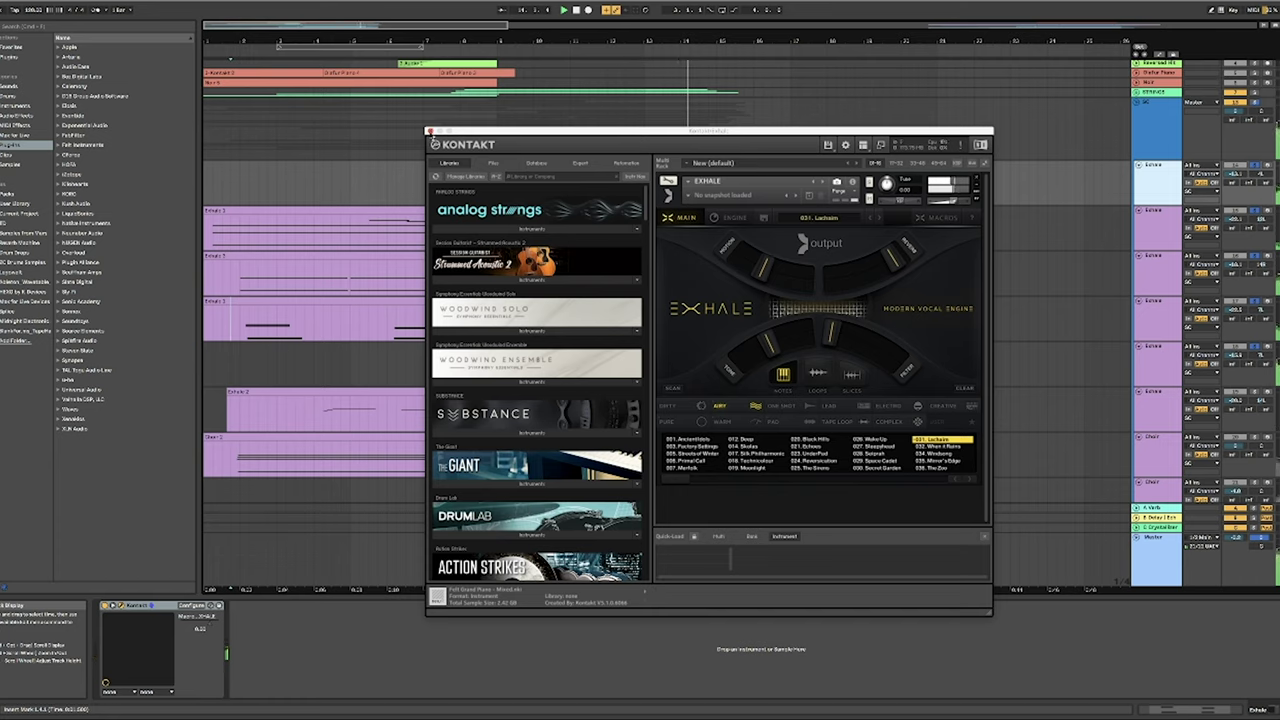
left_click(429, 132)
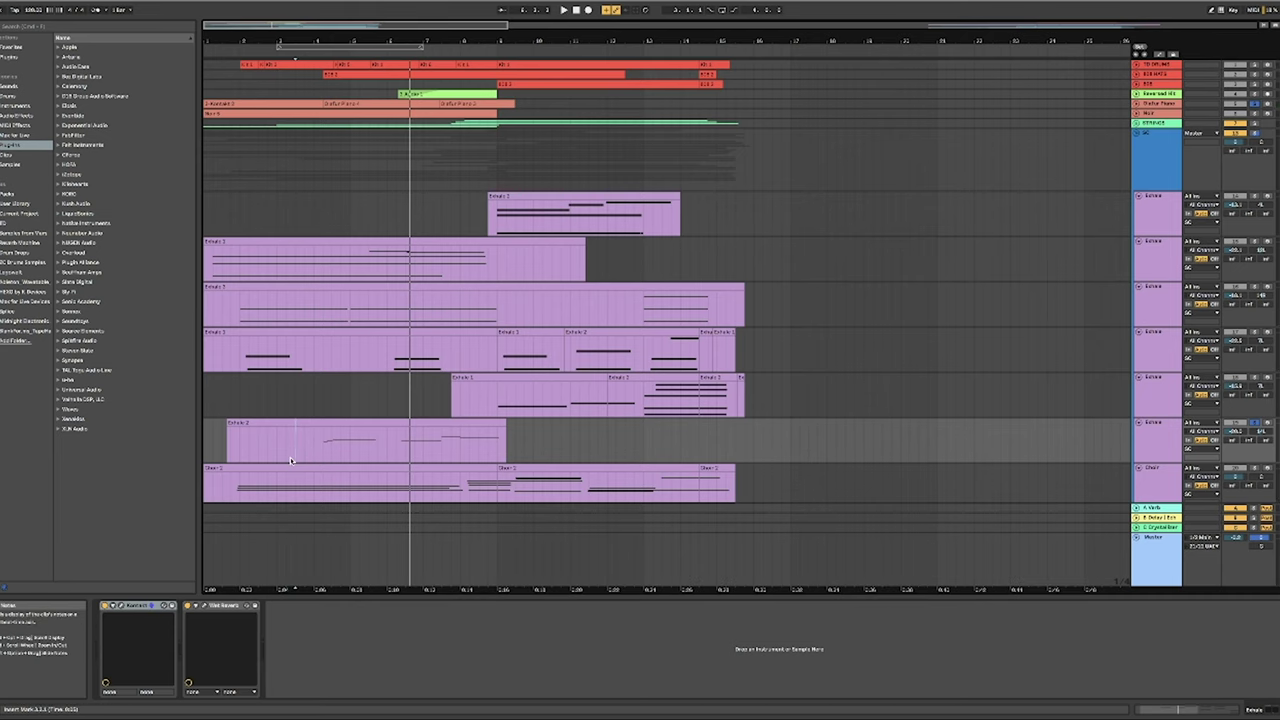
left_click(290, 457)
key("space")
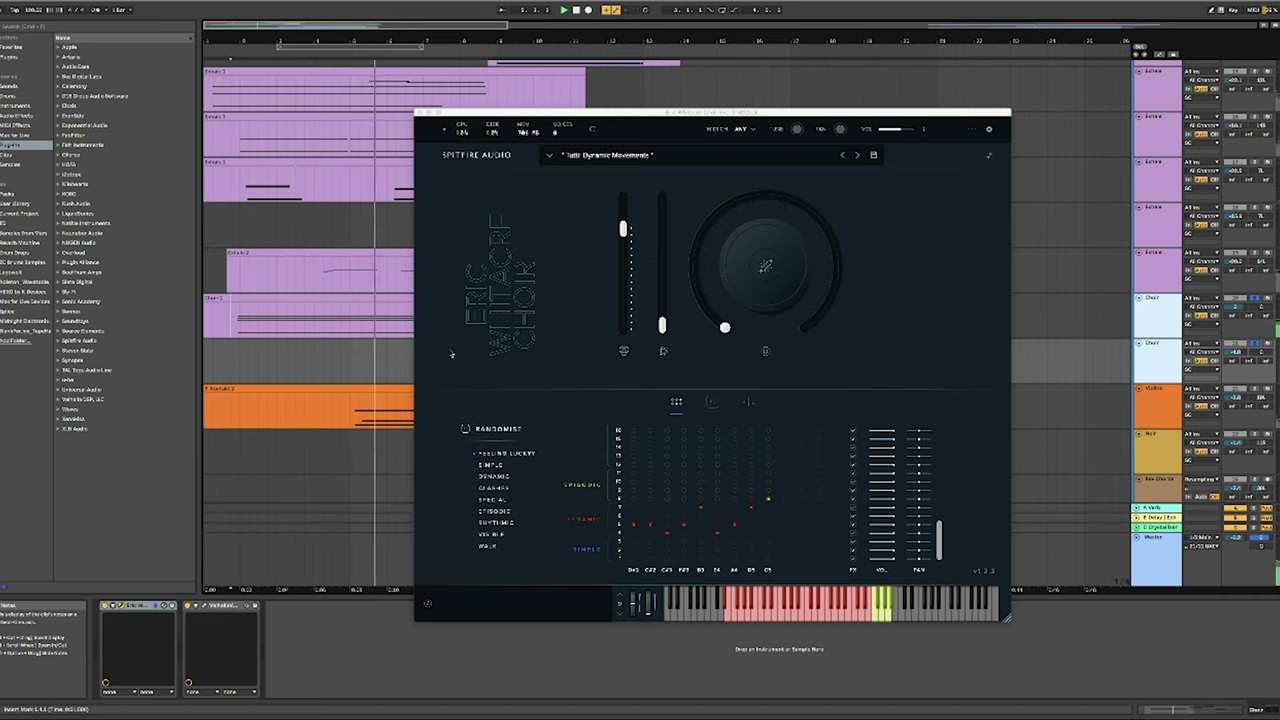
Close the Eric Whitacre Choir plug-in window
left_click(420, 113)
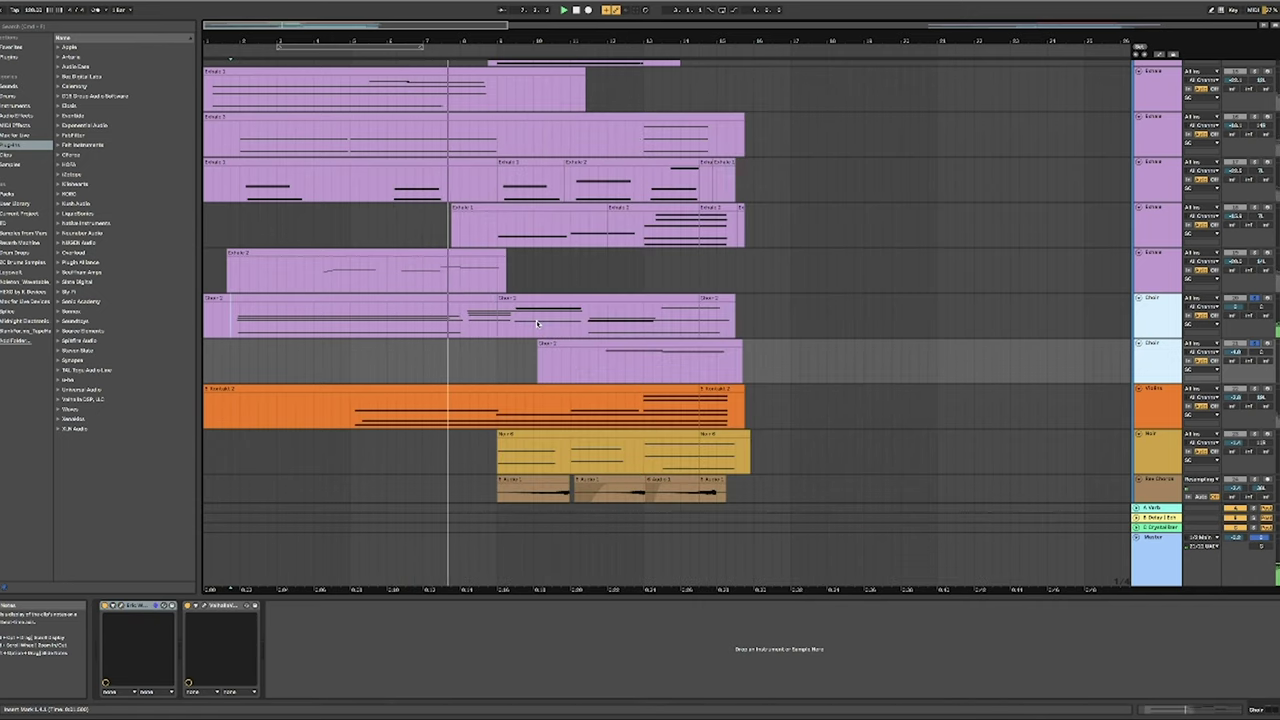
Select the first Choir track and show its Eric Whitacre Choir plug-in window
left_click(1150, 325)
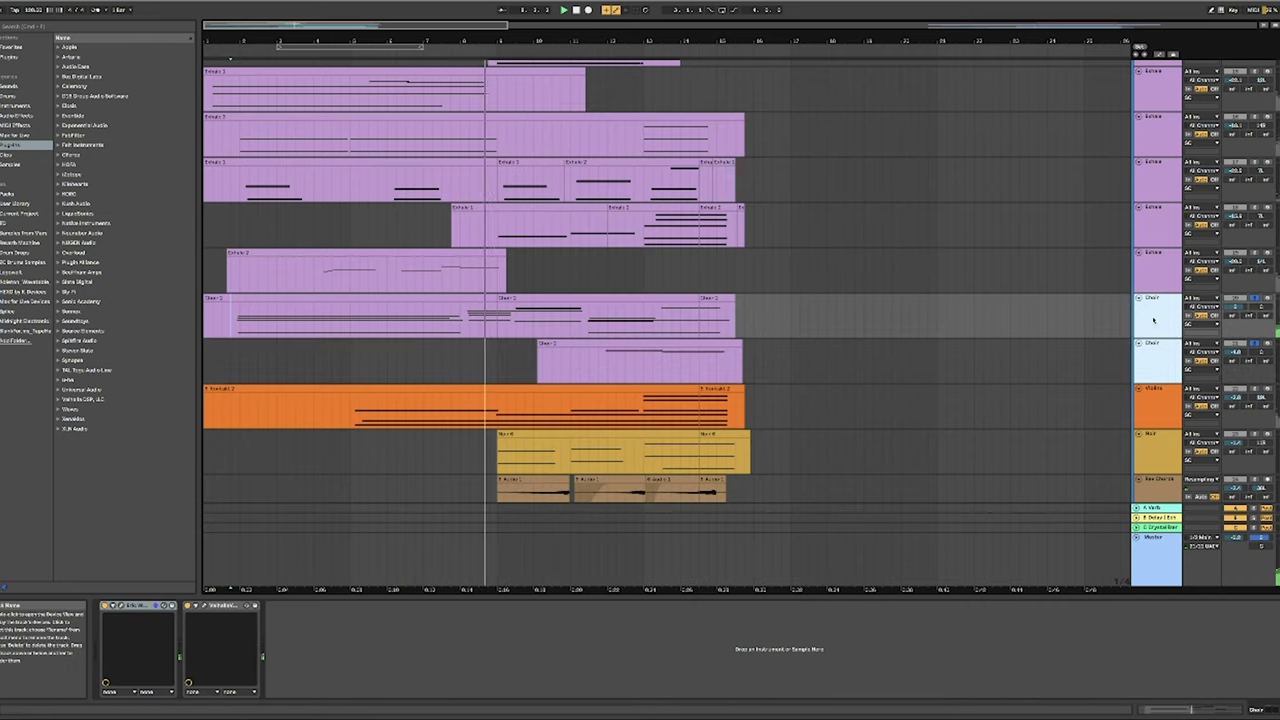
left_click(118, 606)
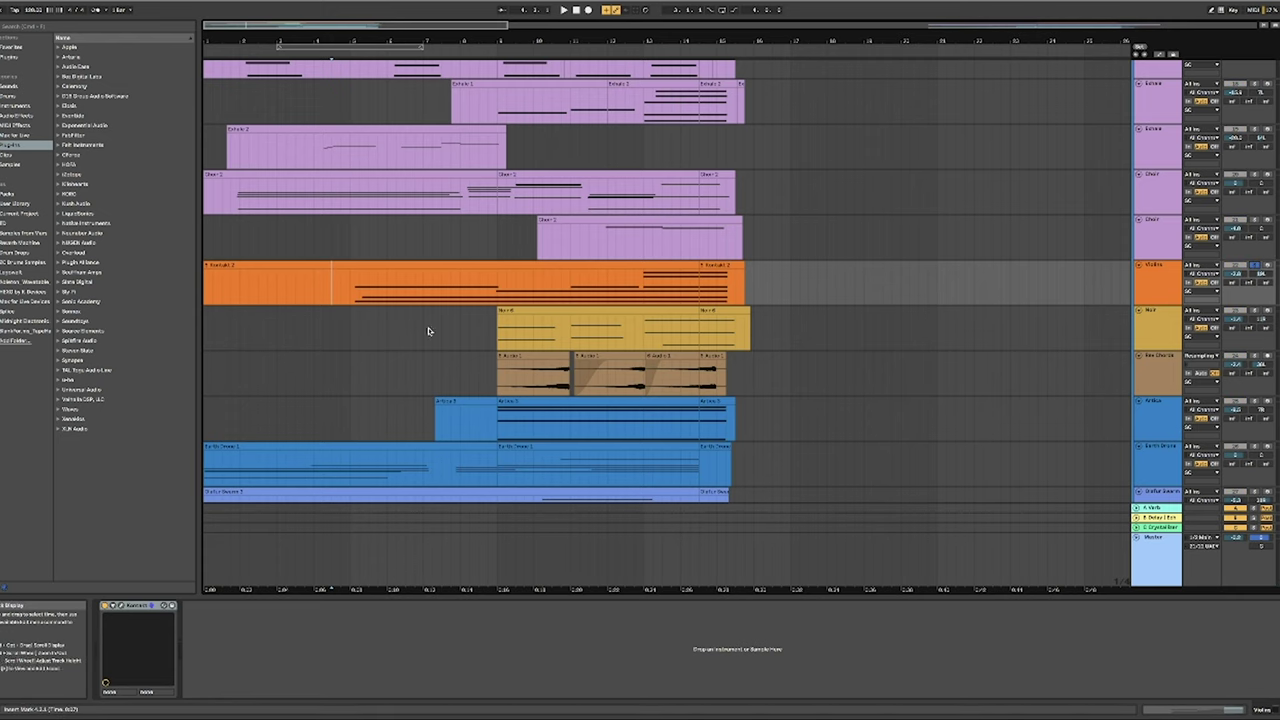
Show the orange track's Kontakt instrument window, then scroll the arrangement down
left_click(120, 607)
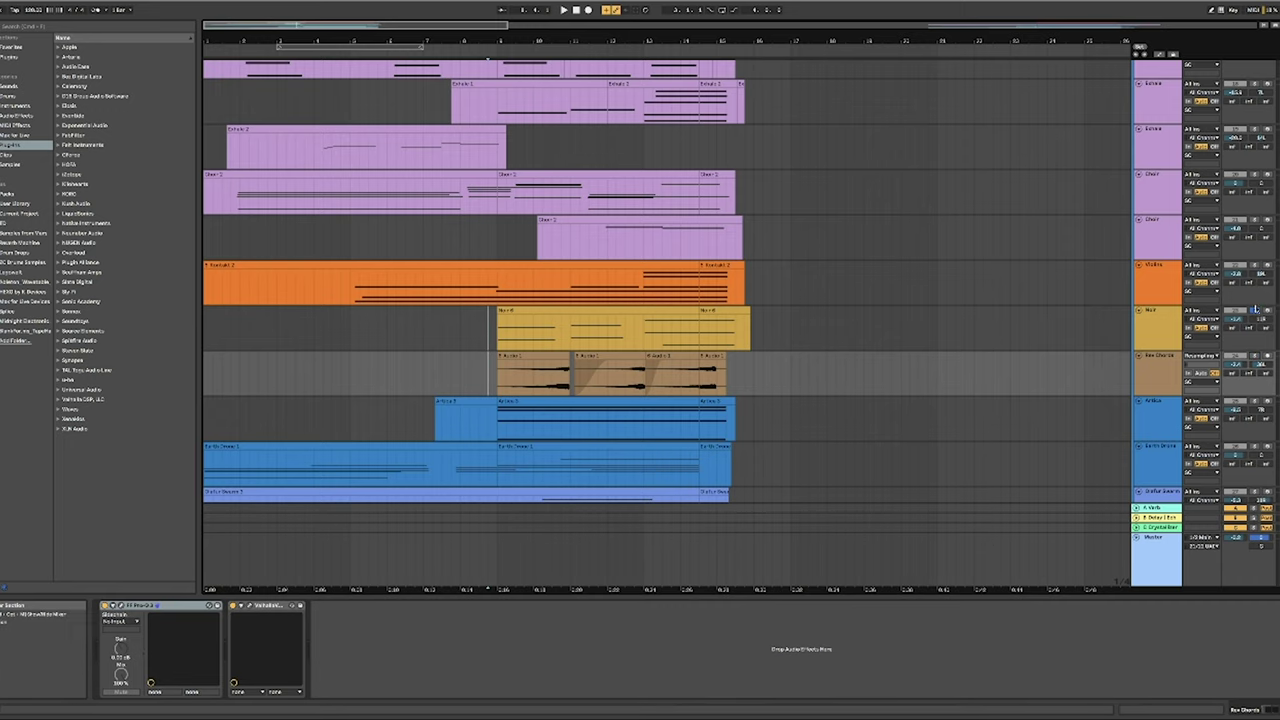
scroll(1157, 397, "down", 3)
left_click(1148, 302)
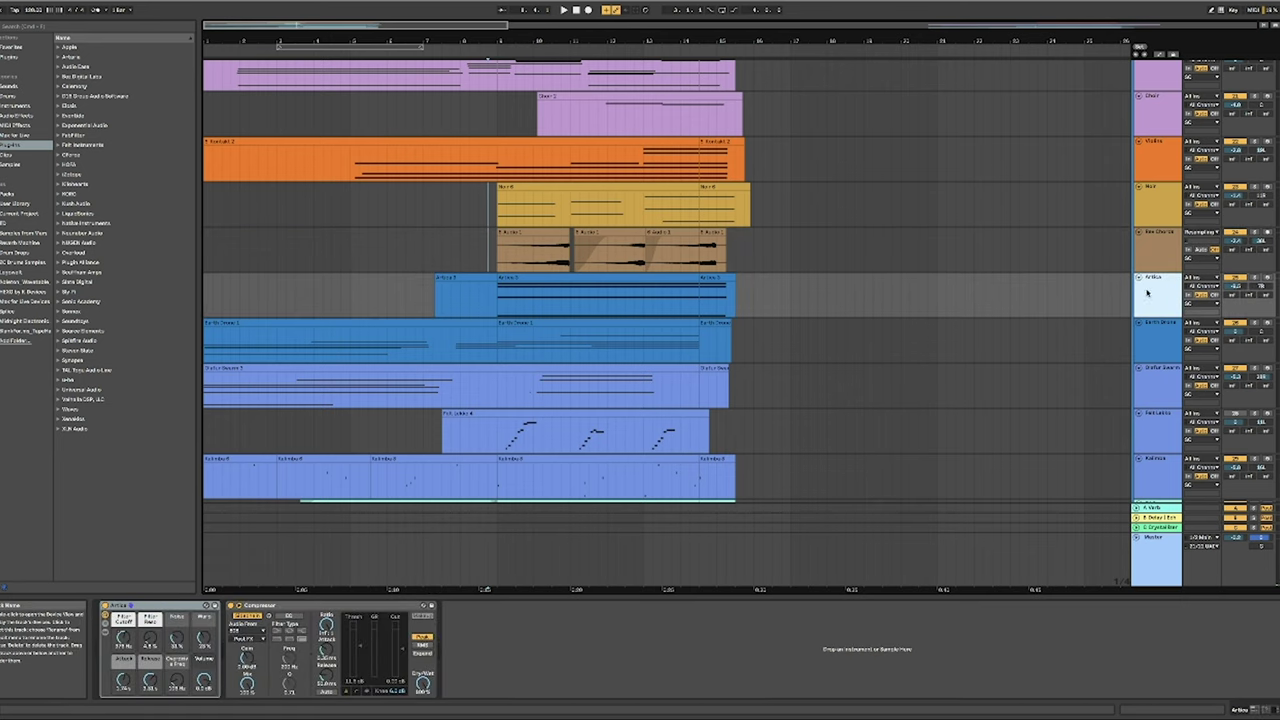
left_click(487, 305)
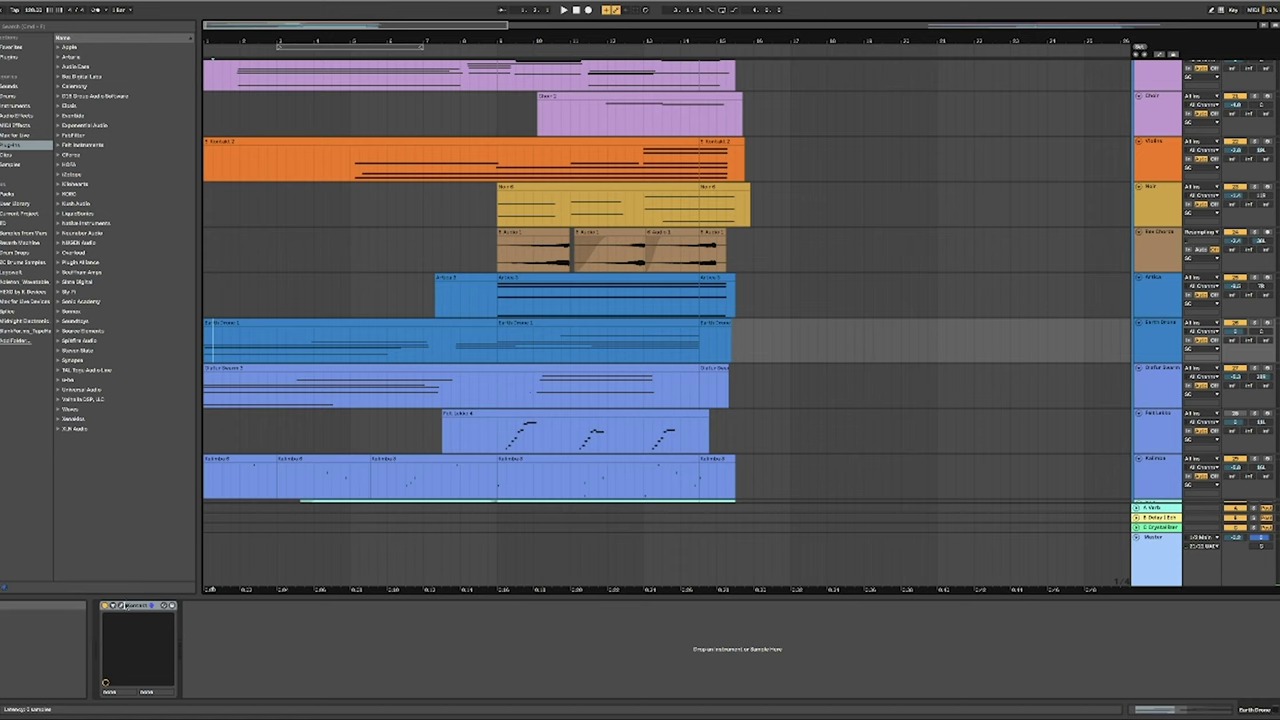
Select the blue synth track and open its Kontakt instrument's interface
left_click(122, 607)
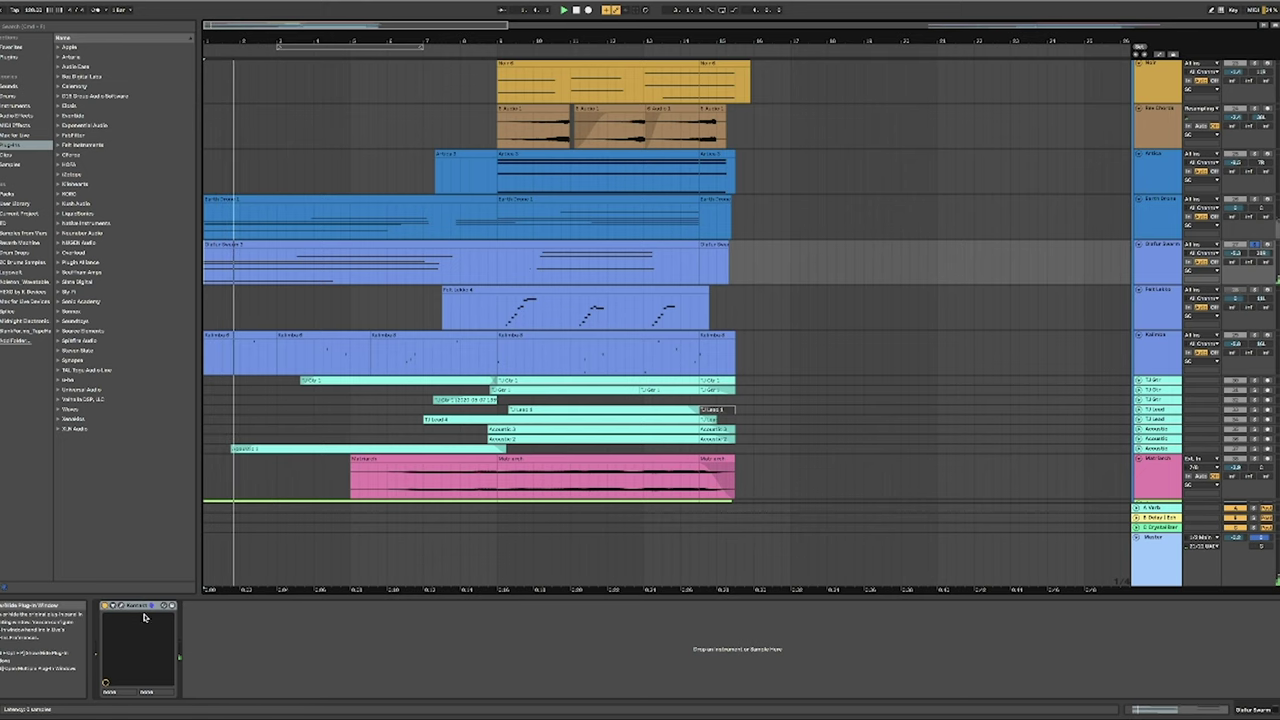
left_click(144, 617)
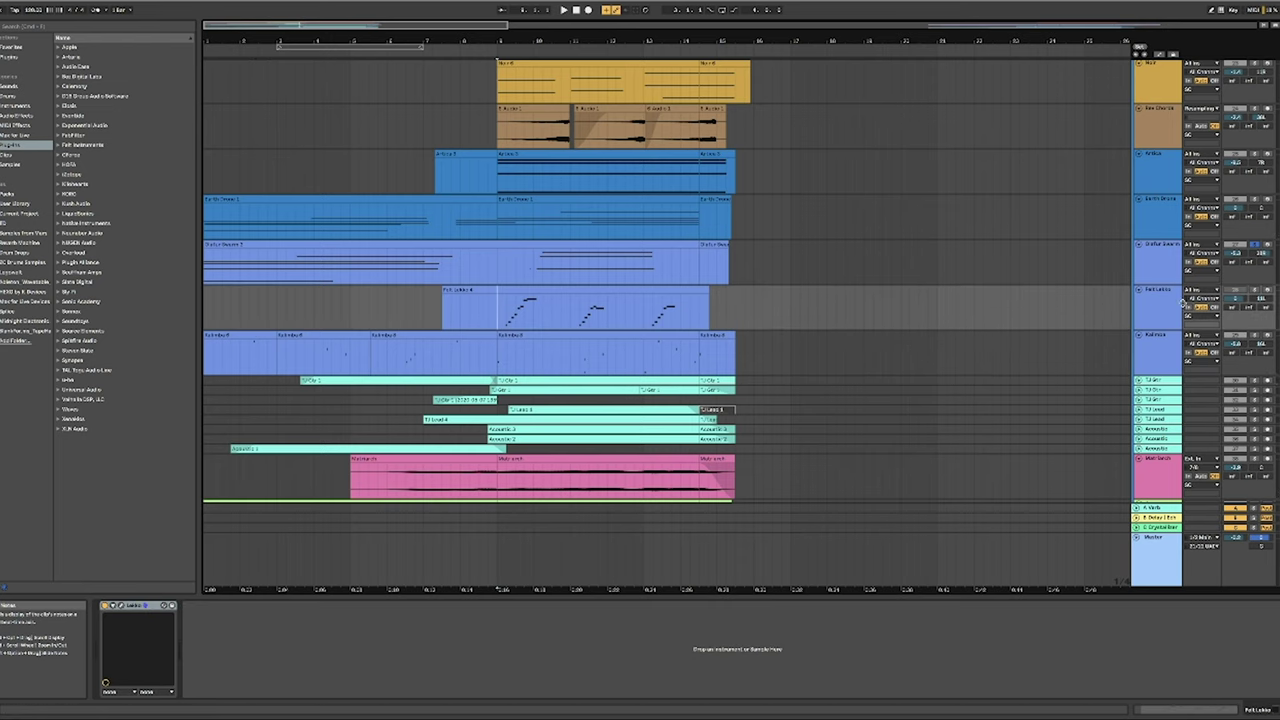
Select the Felt Lekko track after reviewing the Kontakt sound
left_click(1158, 309)
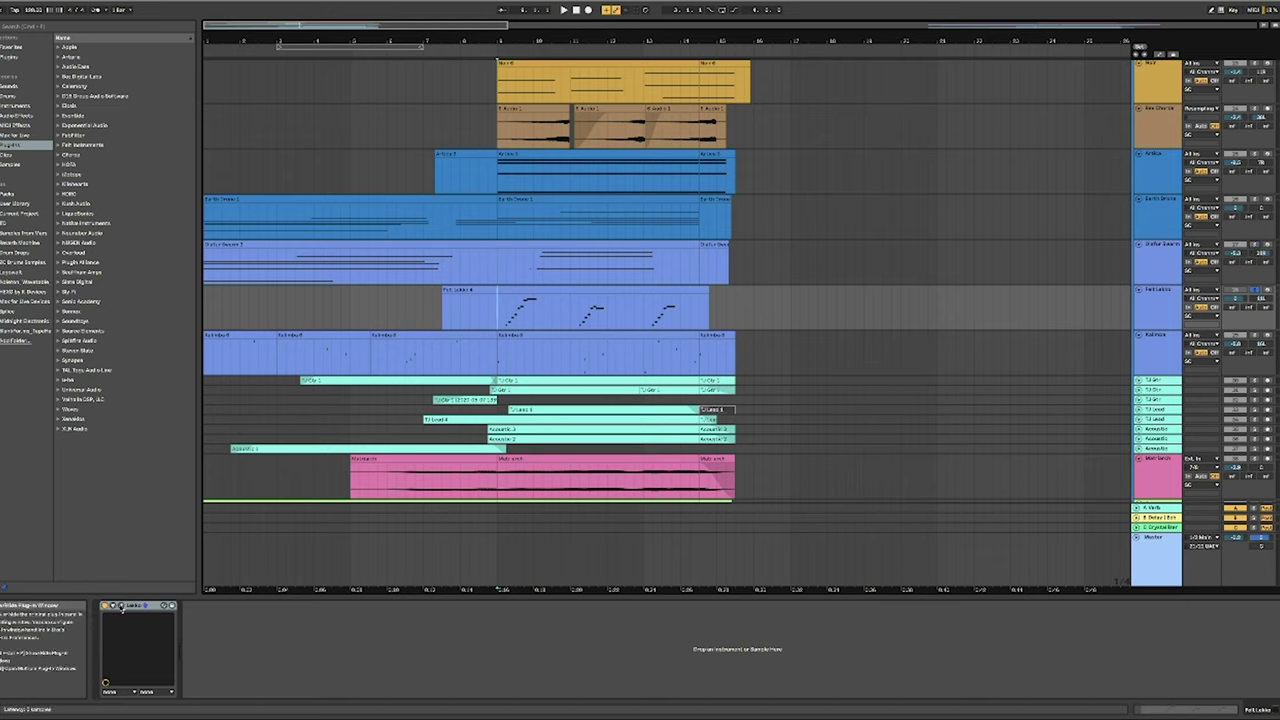
Open the Lekko instrument window and play the arrangement from bar 9
left_click(120, 607)
key("space")
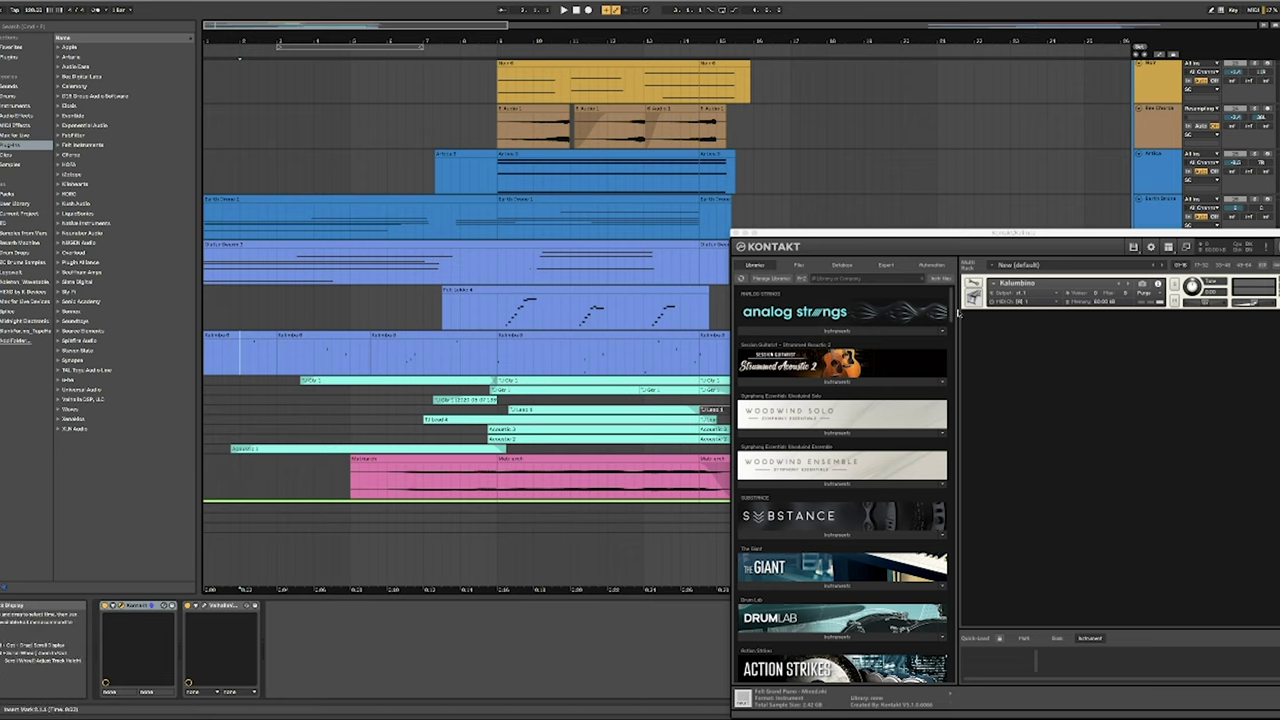
Browse Kontakt's Files to Bitley Fairlight Kontakt R3 > Lost In The Fairlight Maze, then close Kontakt
left_click(798, 265)
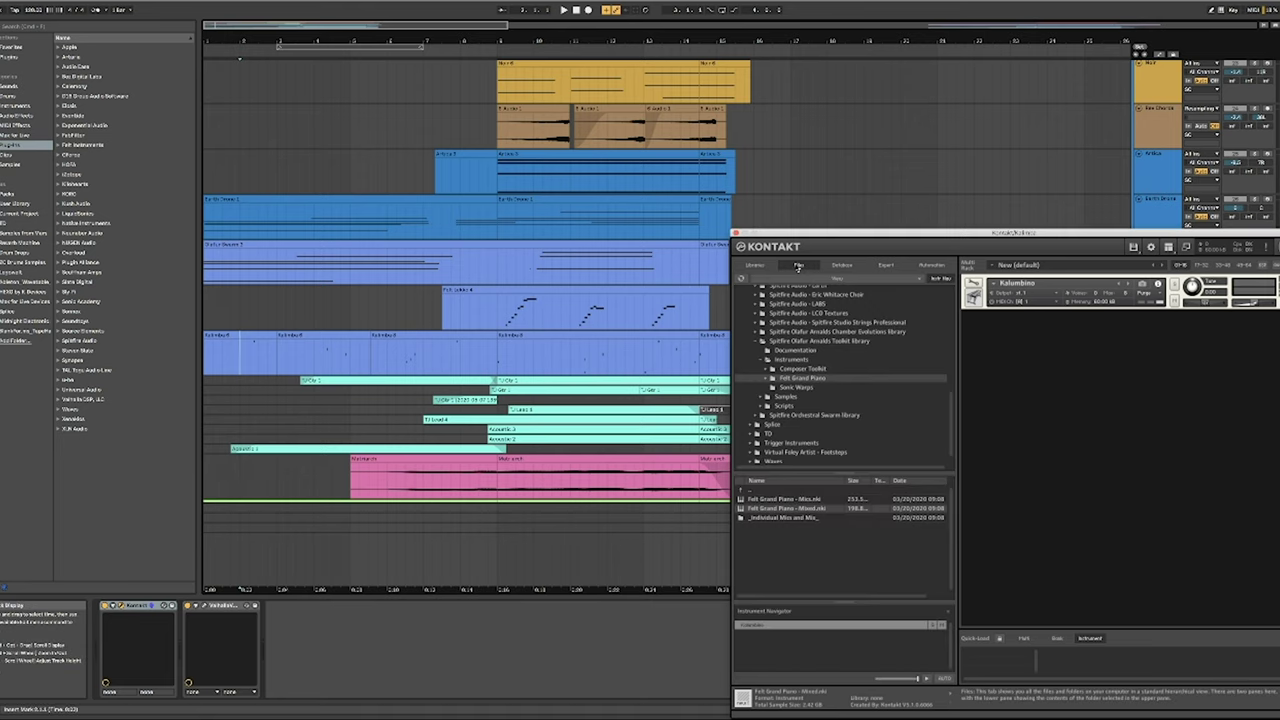
scroll(818, 317, "up", 5)
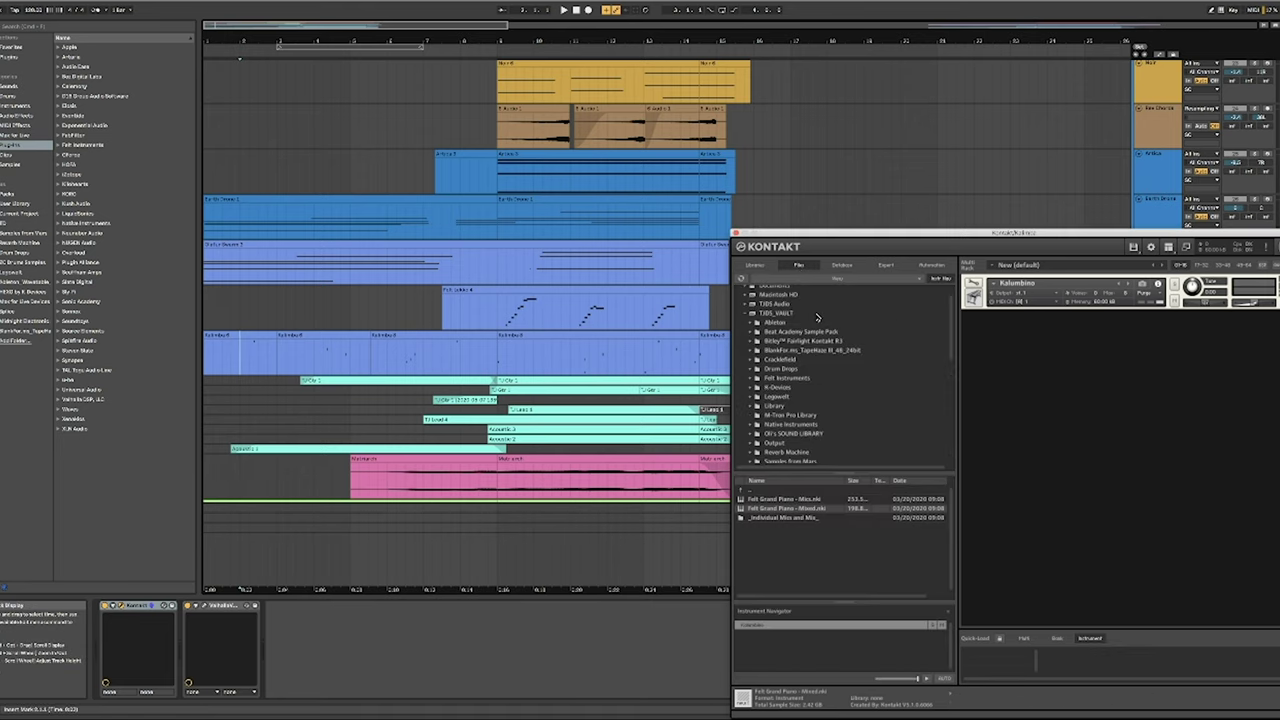
double_click(822, 343)
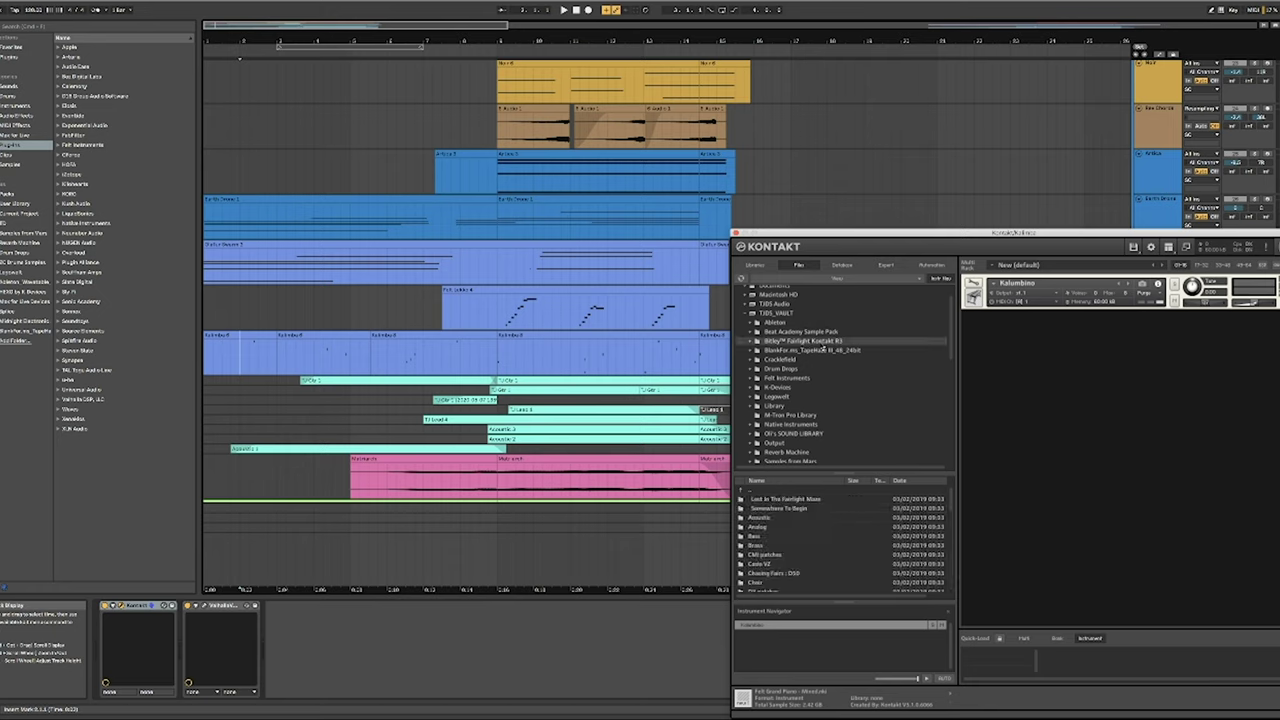
left_click(820, 351)
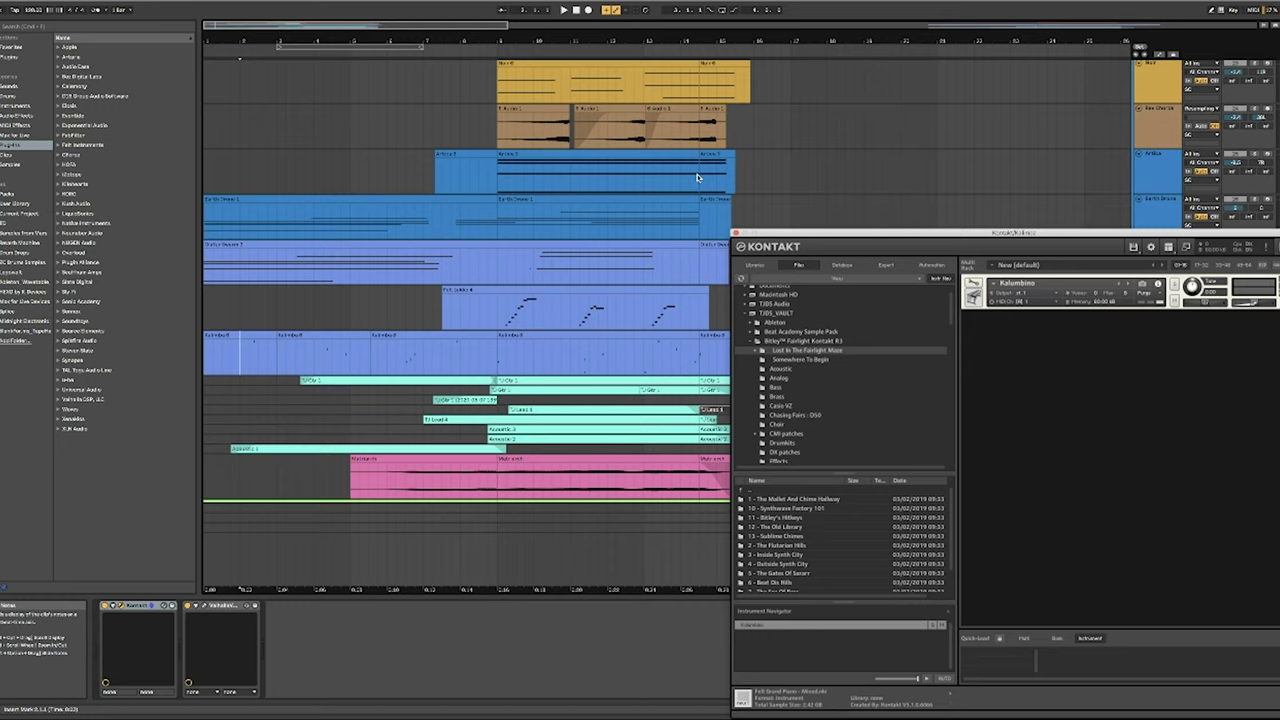
left_click(737, 236)
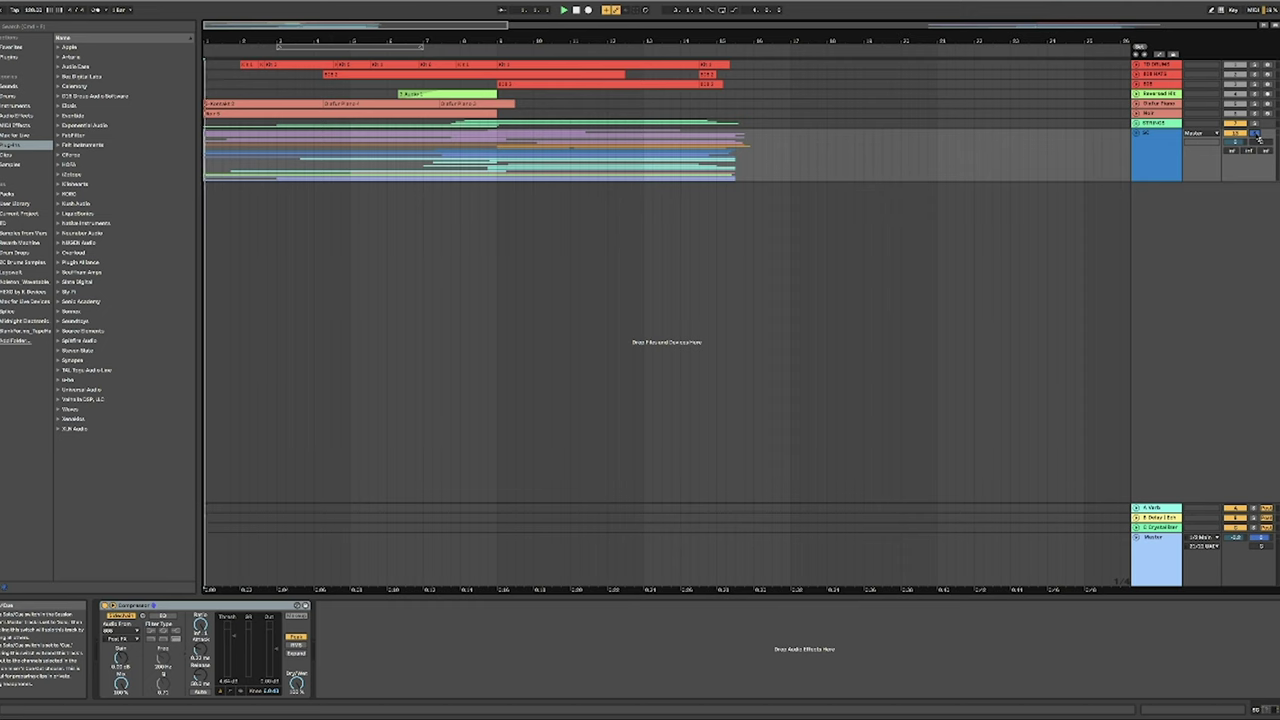
Unsolo the drum track, reselect the SC group's Compressor, then select the Master track
left_click(1174, 158)
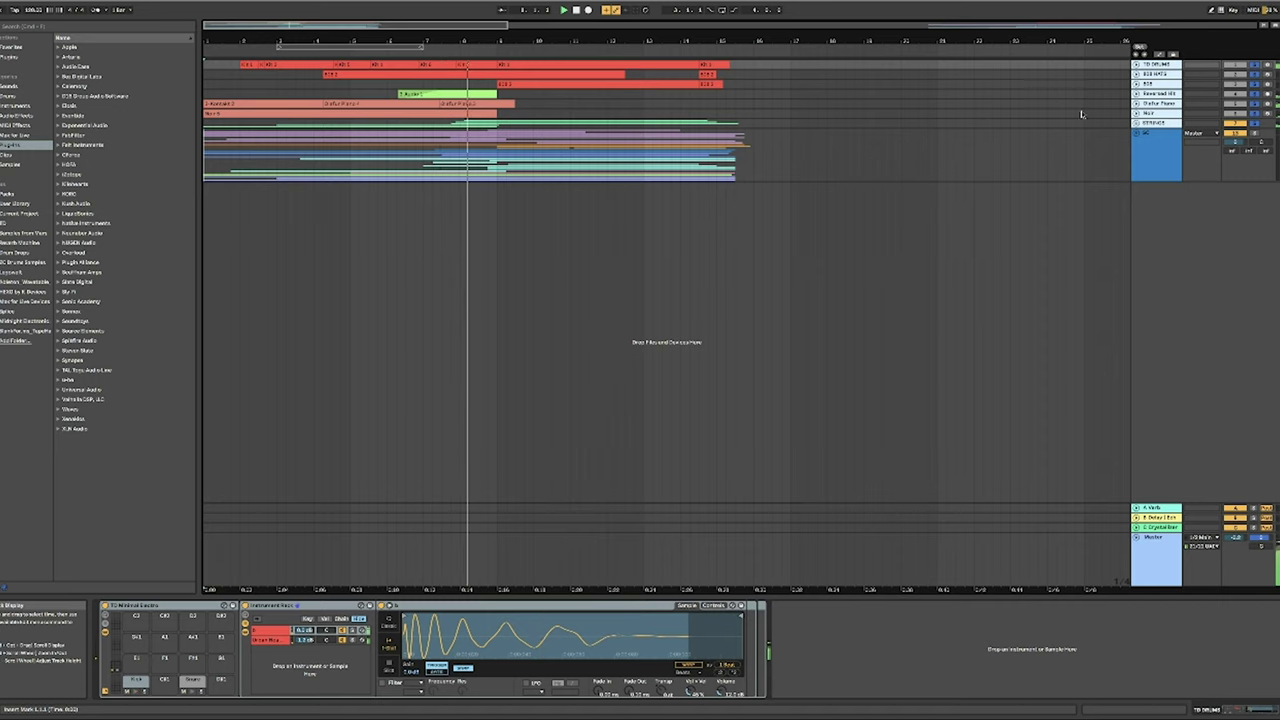
left_click(1257, 114)
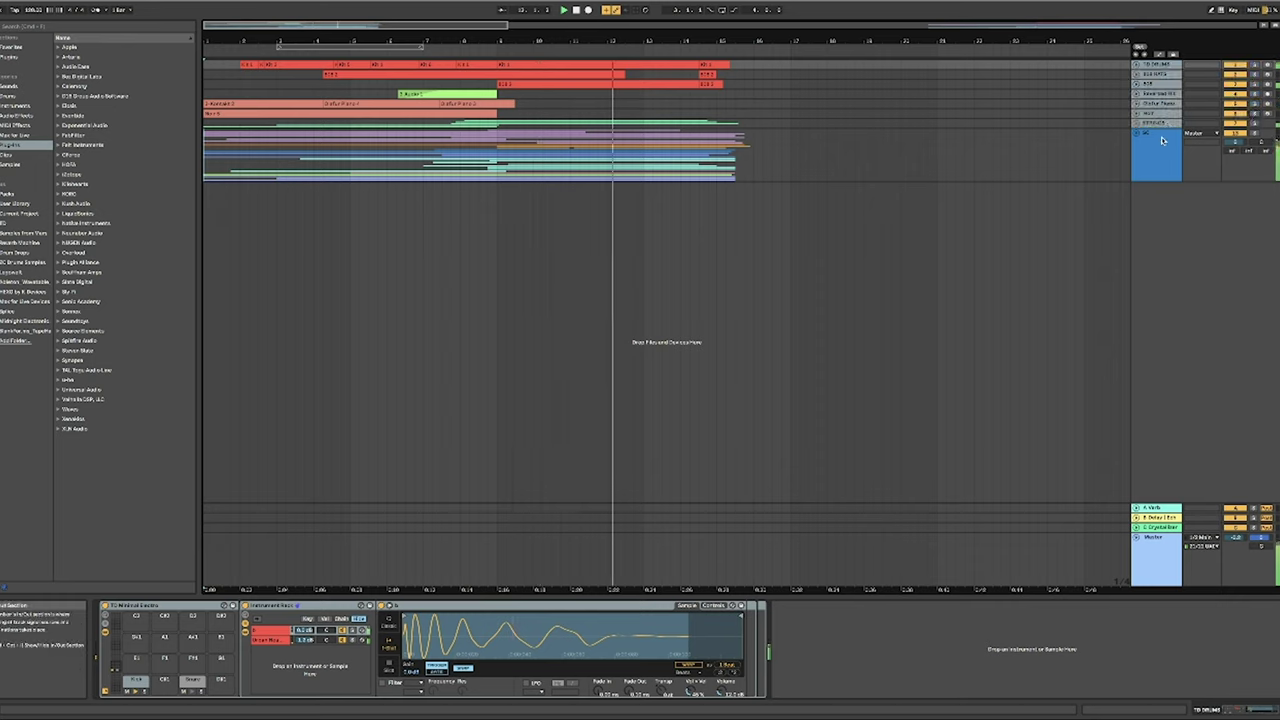
left_click(1161, 145)
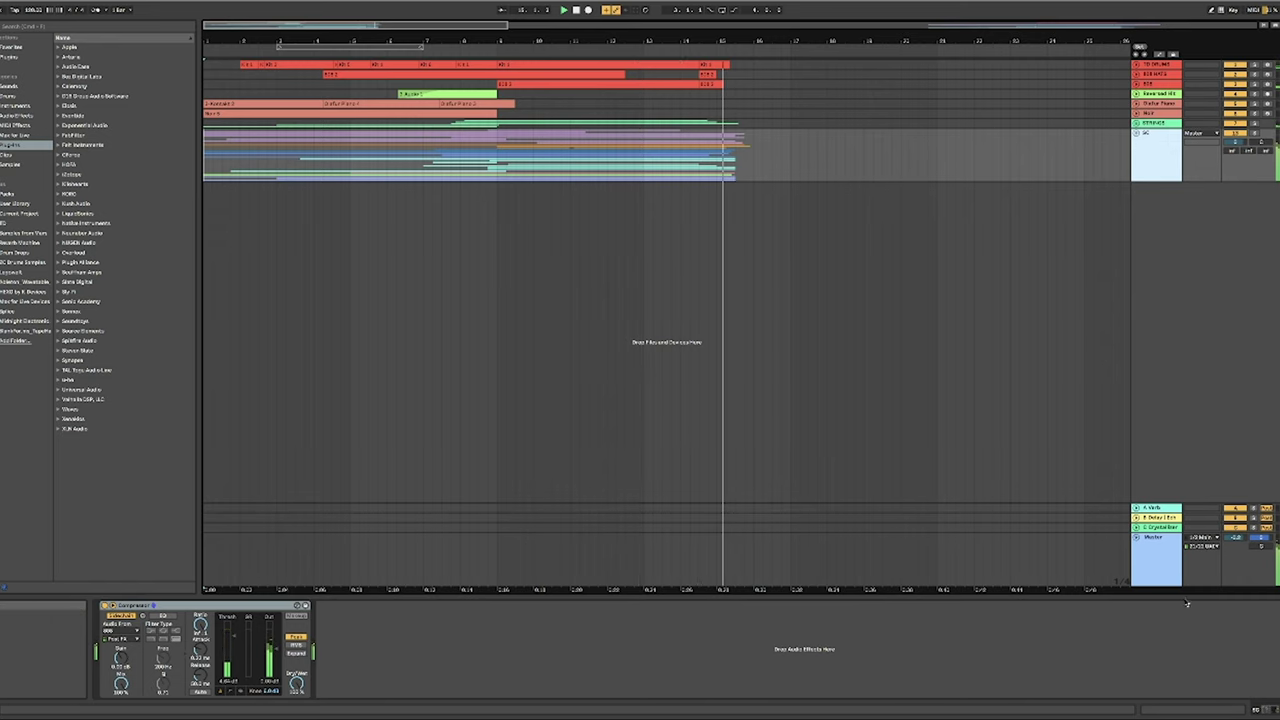
left_click(1158, 571)
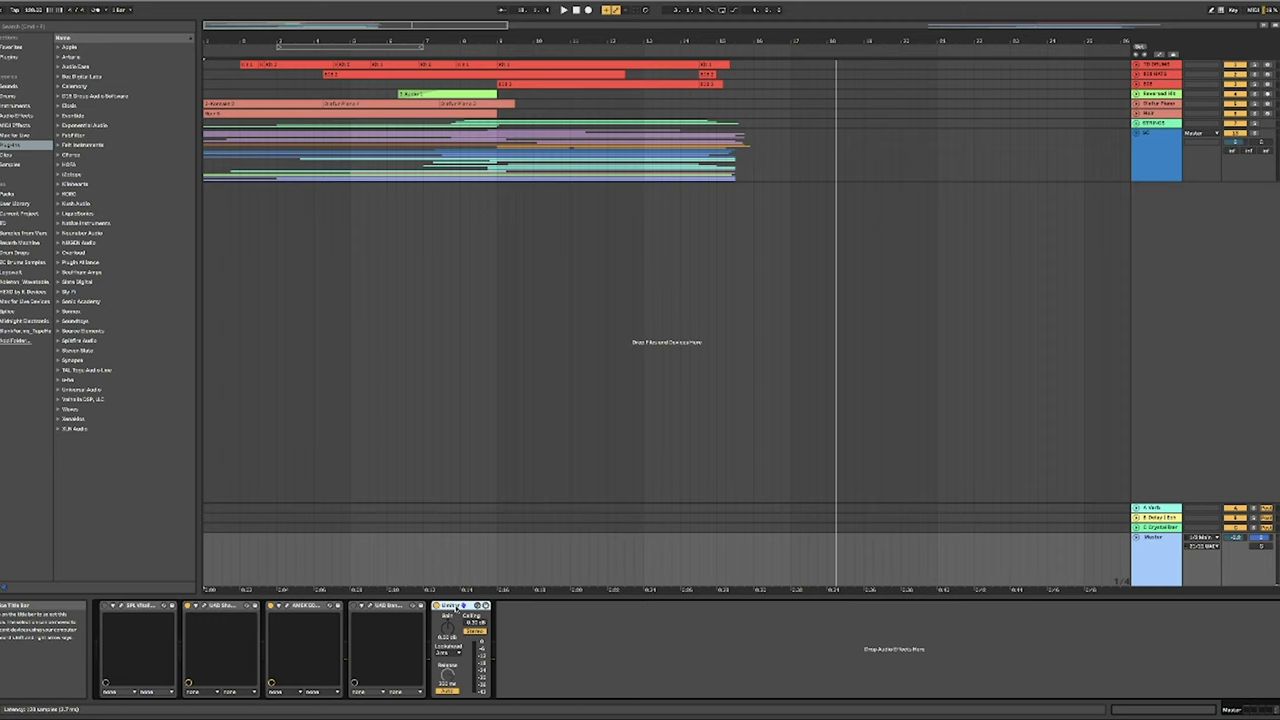
Open the Master chain's Shadow Hills and AMEK EQ plug-in windows, then close both
left_click(206, 607)
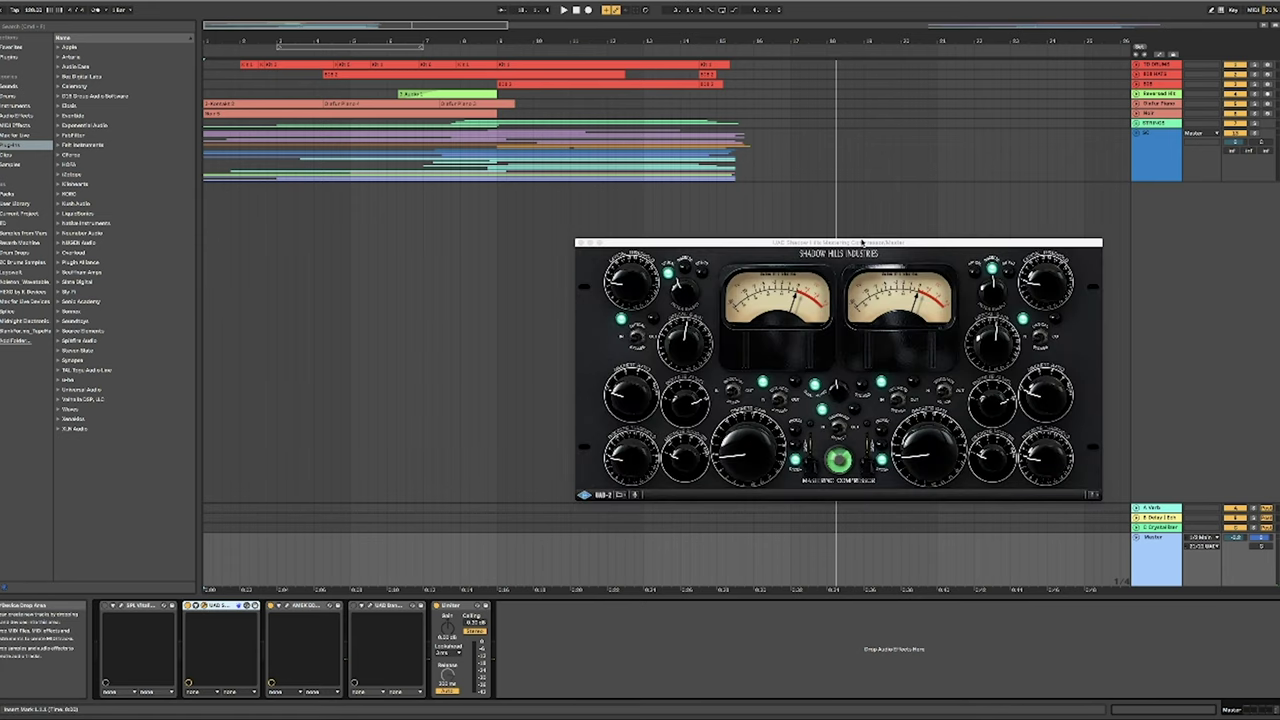
left_click_drag(861, 242, 487, 327)
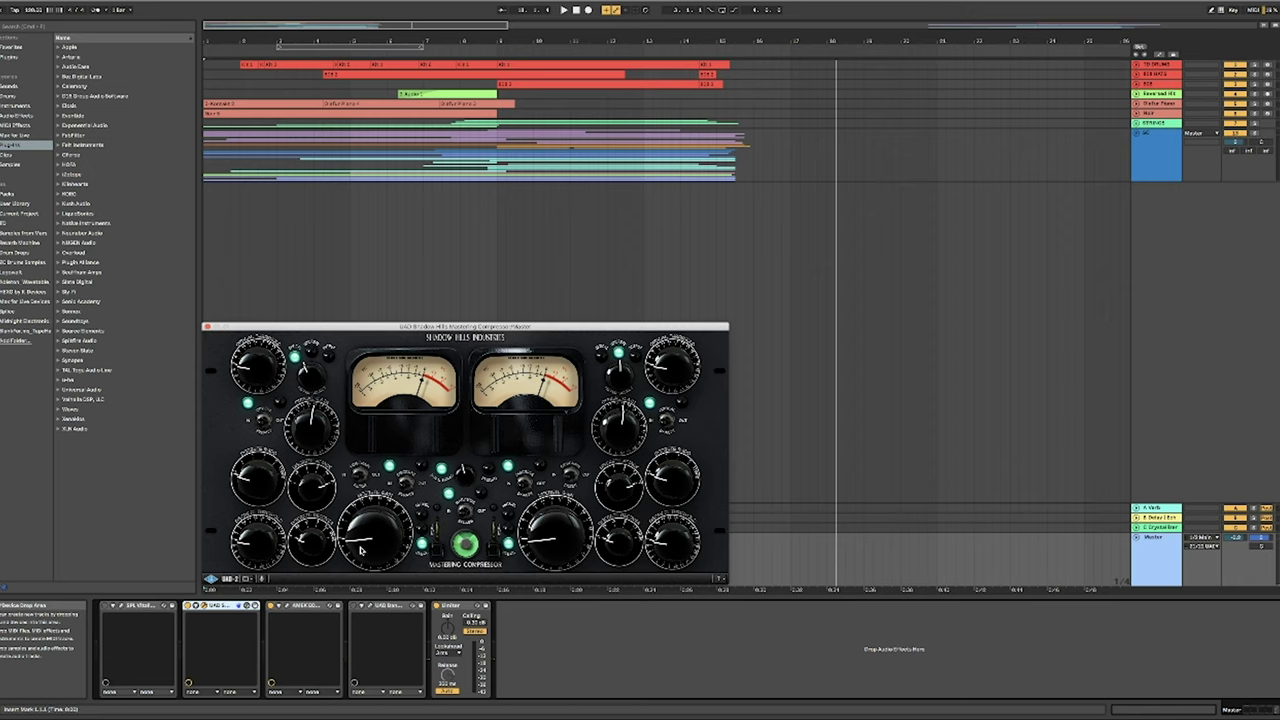
left_click(291, 608)
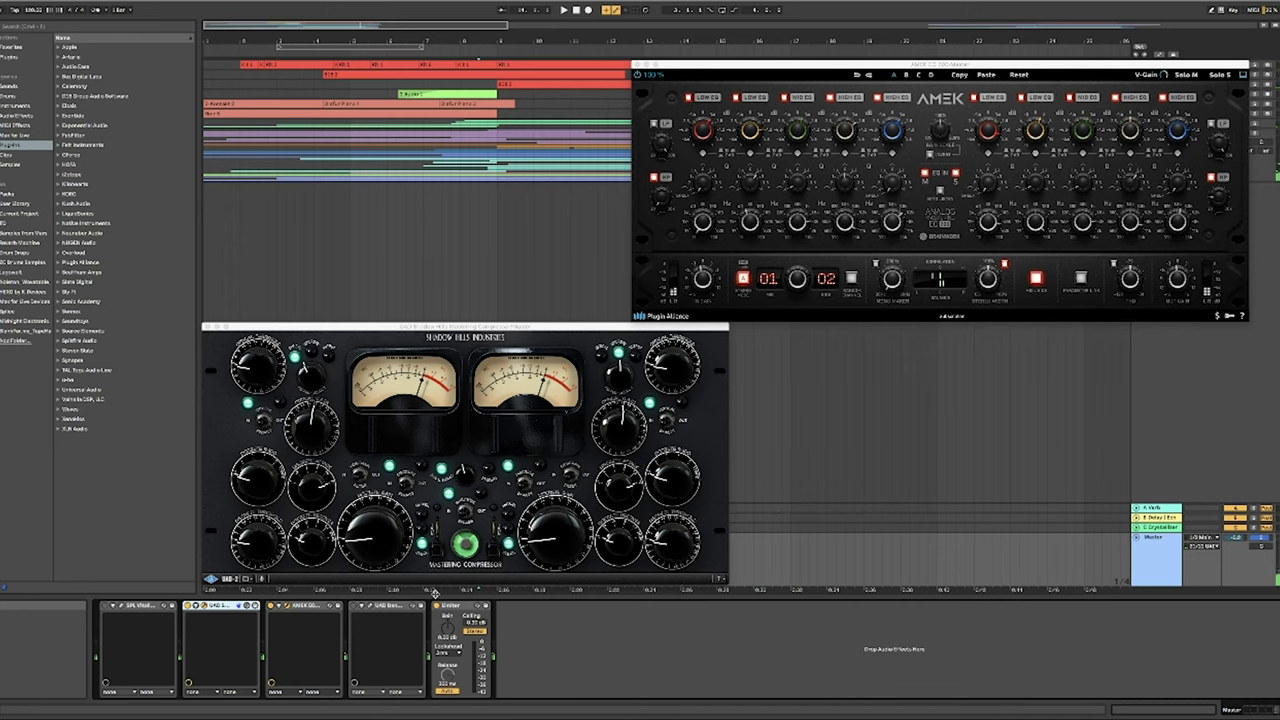
left_click(217, 324)
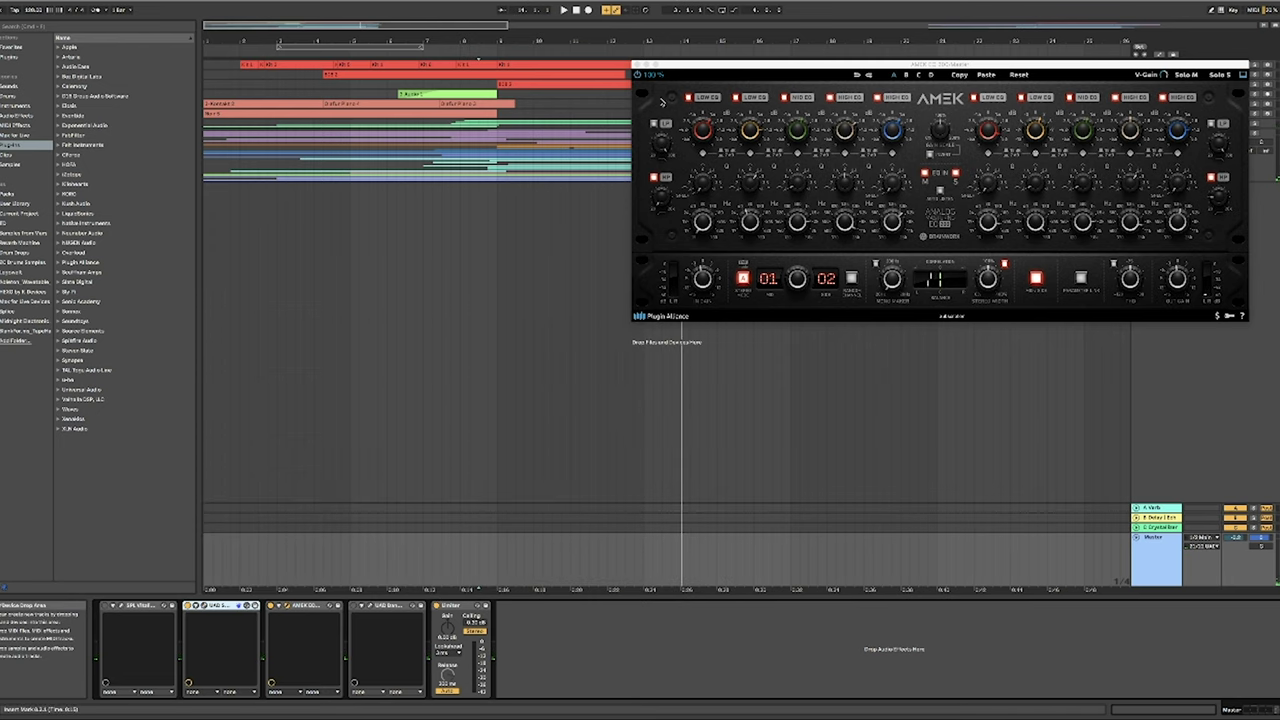
left_click(639, 63)
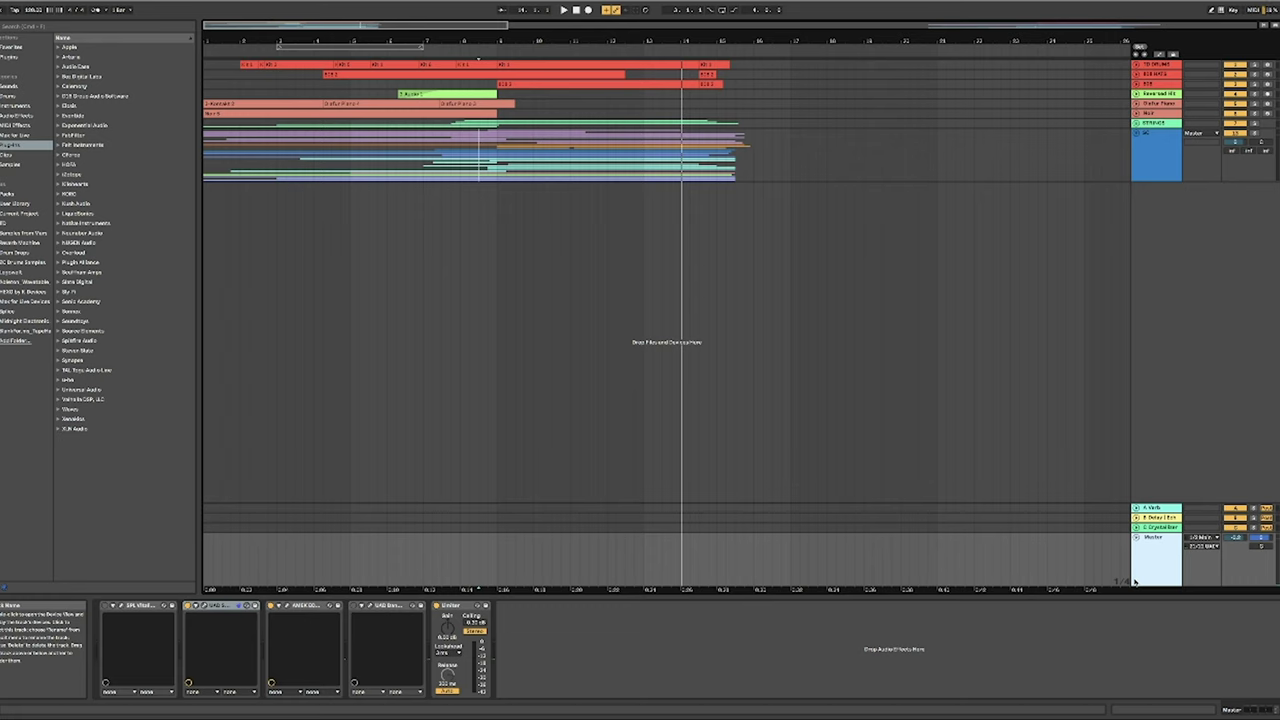
Select the SC group track to show its sidechain Compressor again
left_click(1161, 155)
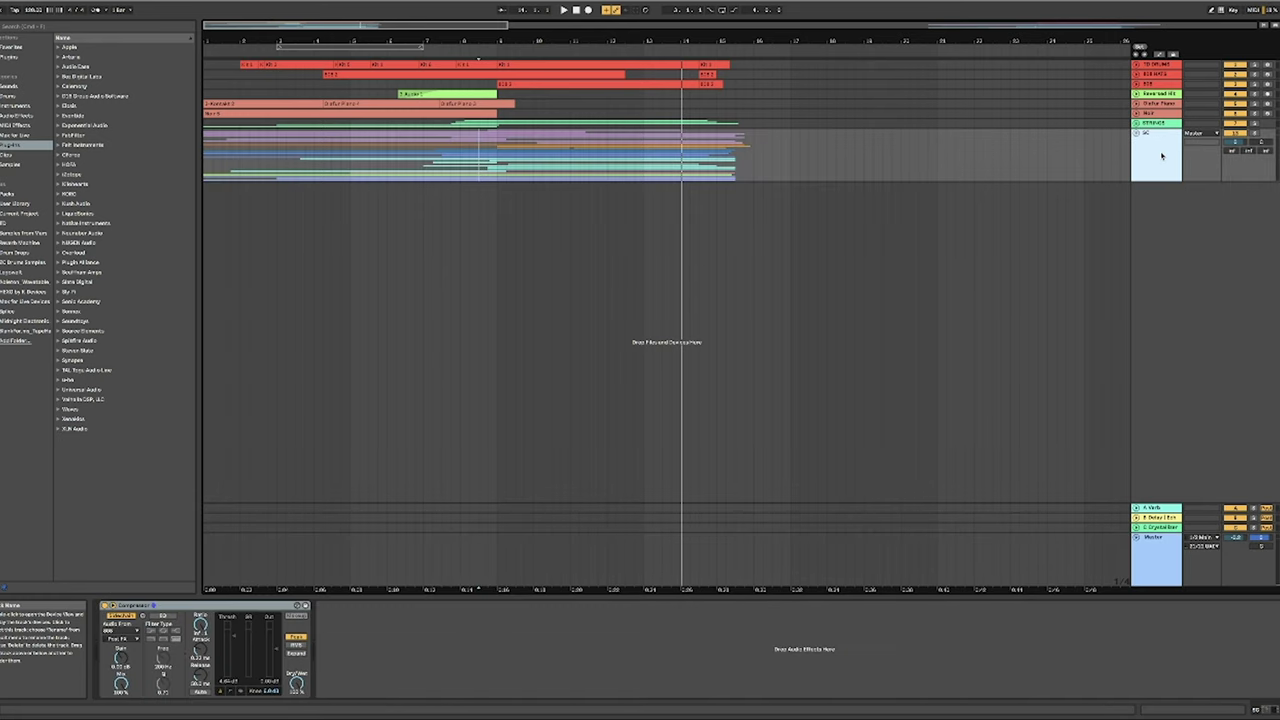